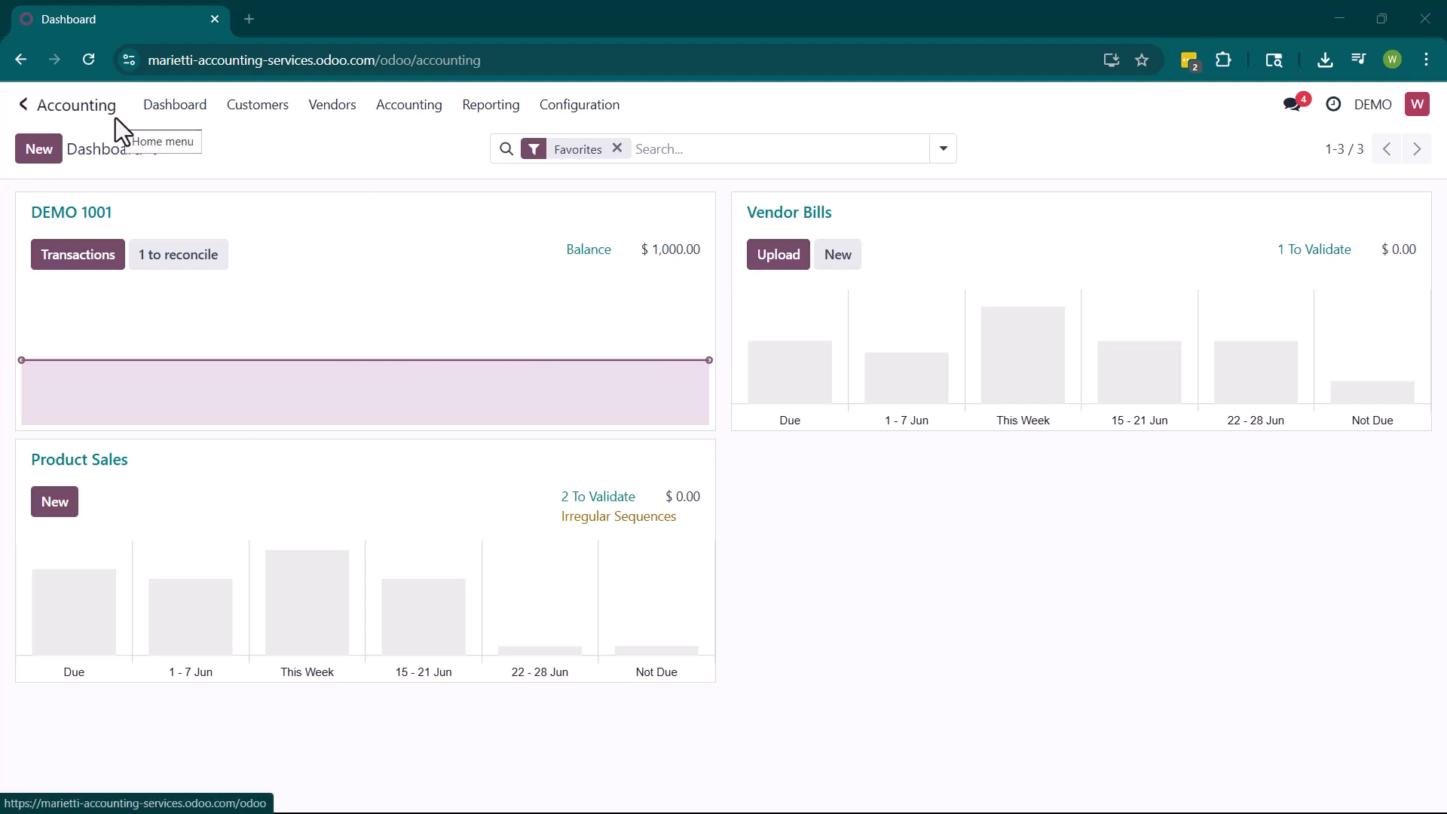
Create a new vendor record of type Individual and enter the vendor's full name.
click(330, 113)
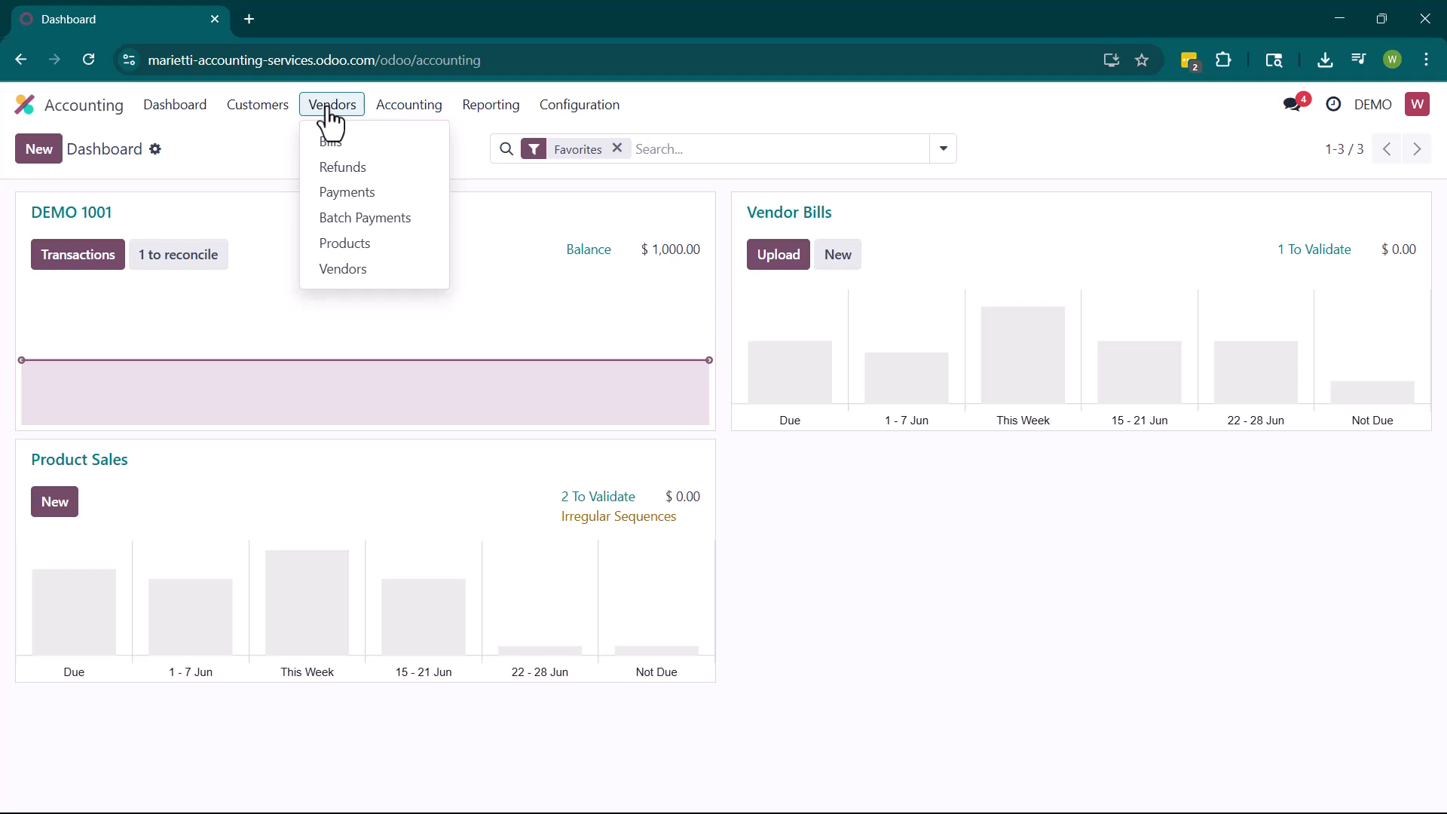
click(354, 270)
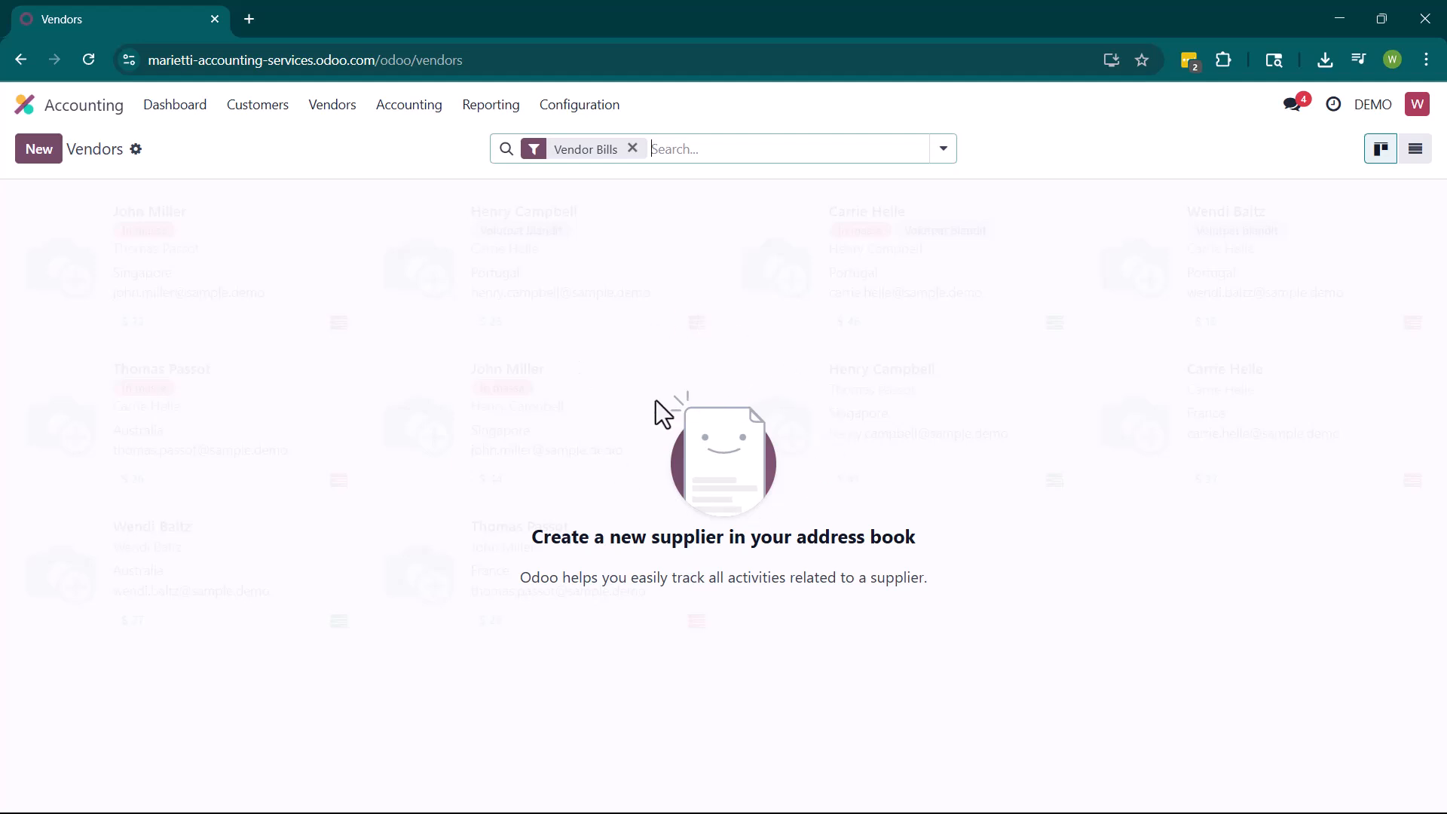
click(50, 160)
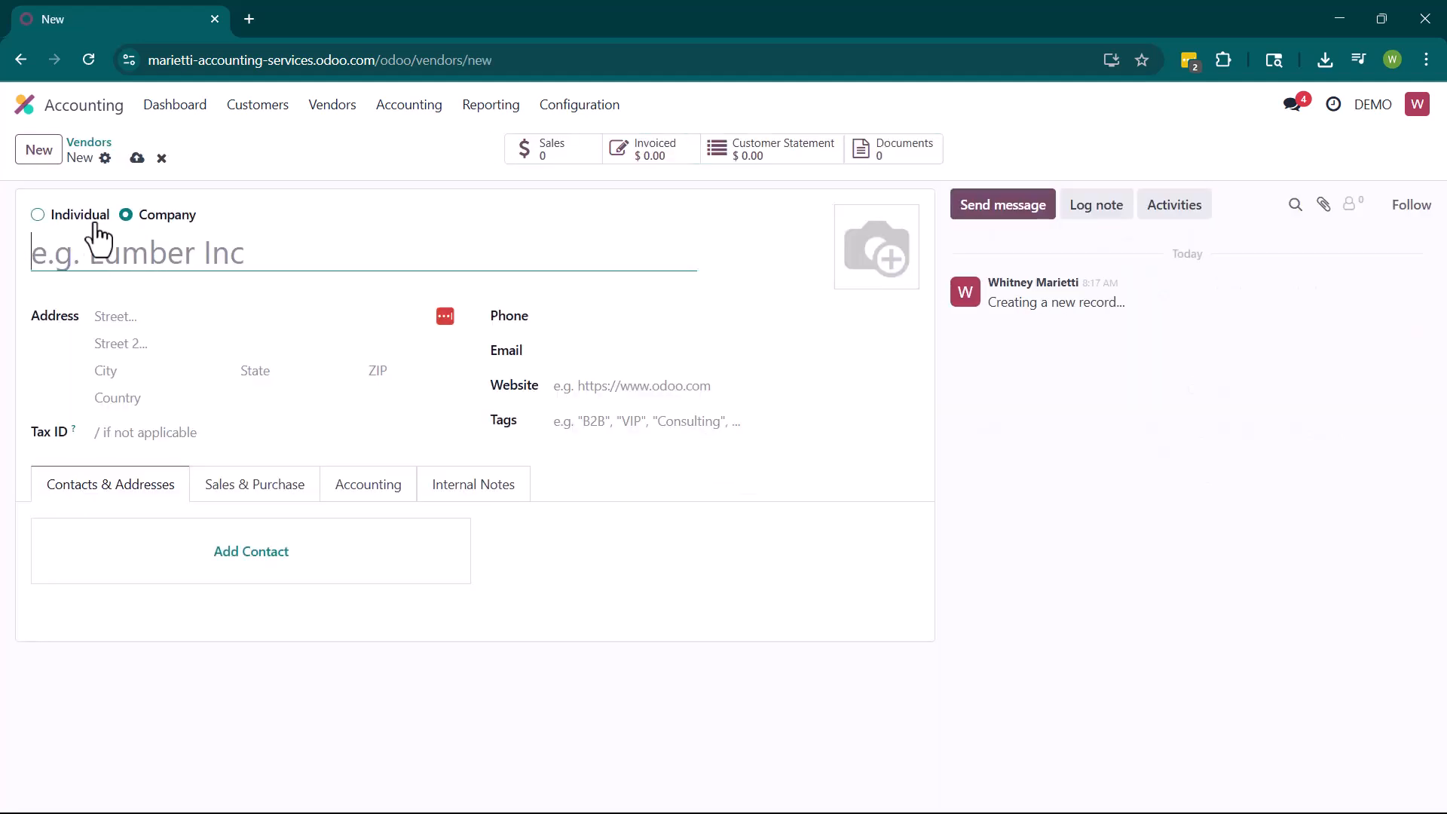
click(41, 220)
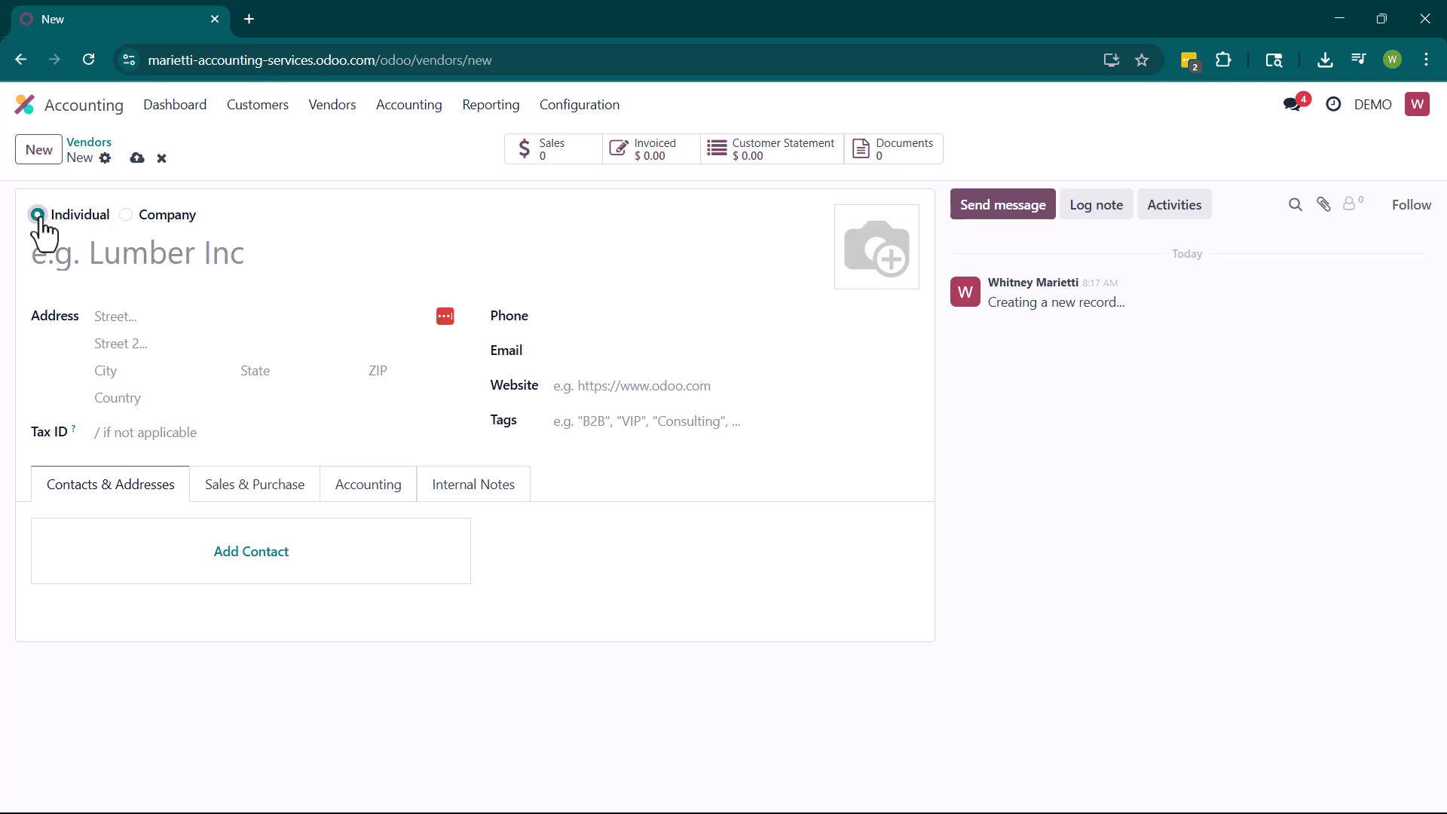
click(125, 217)
click(36, 219)
click(106, 260)
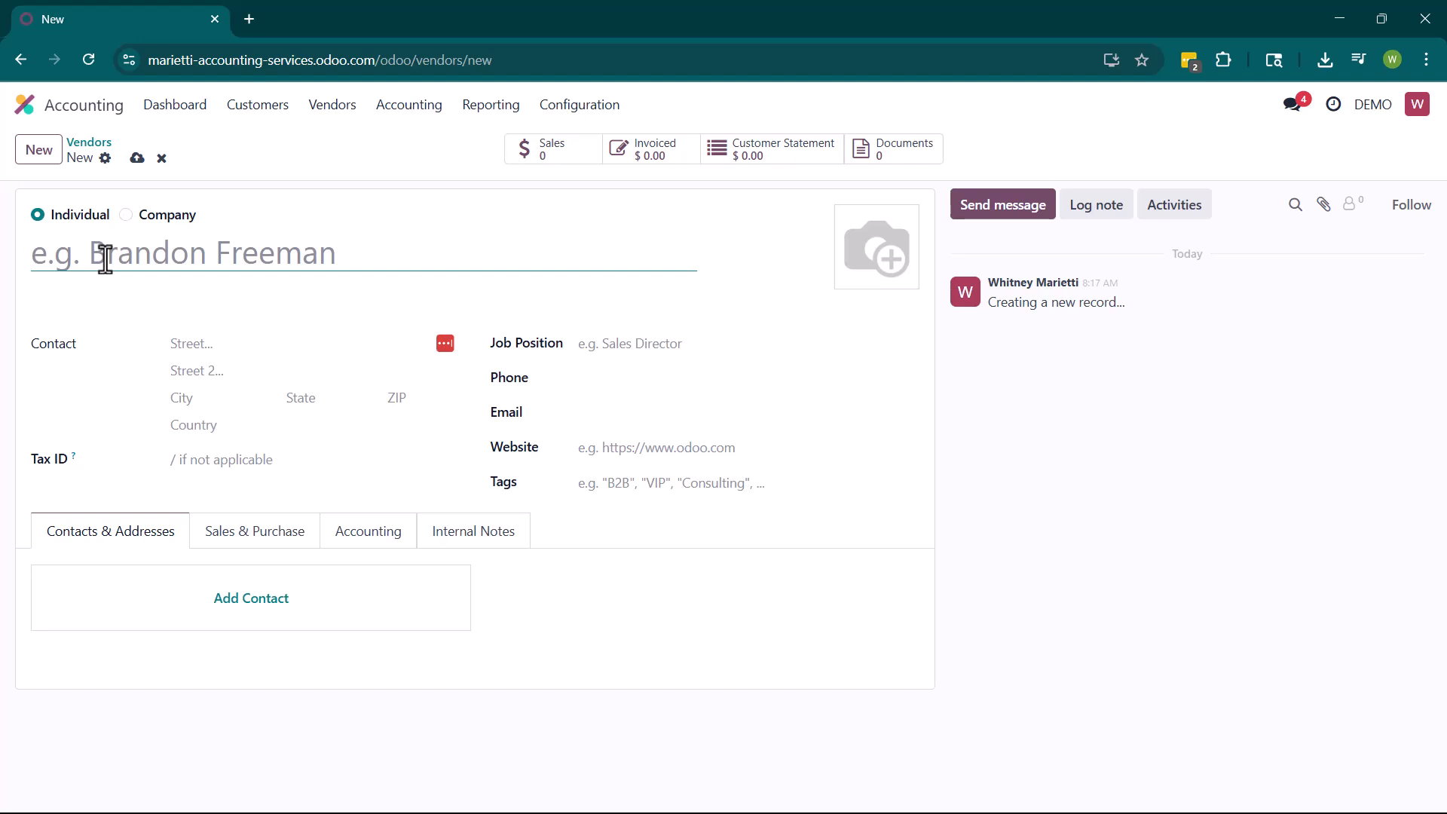
text(John Smith)
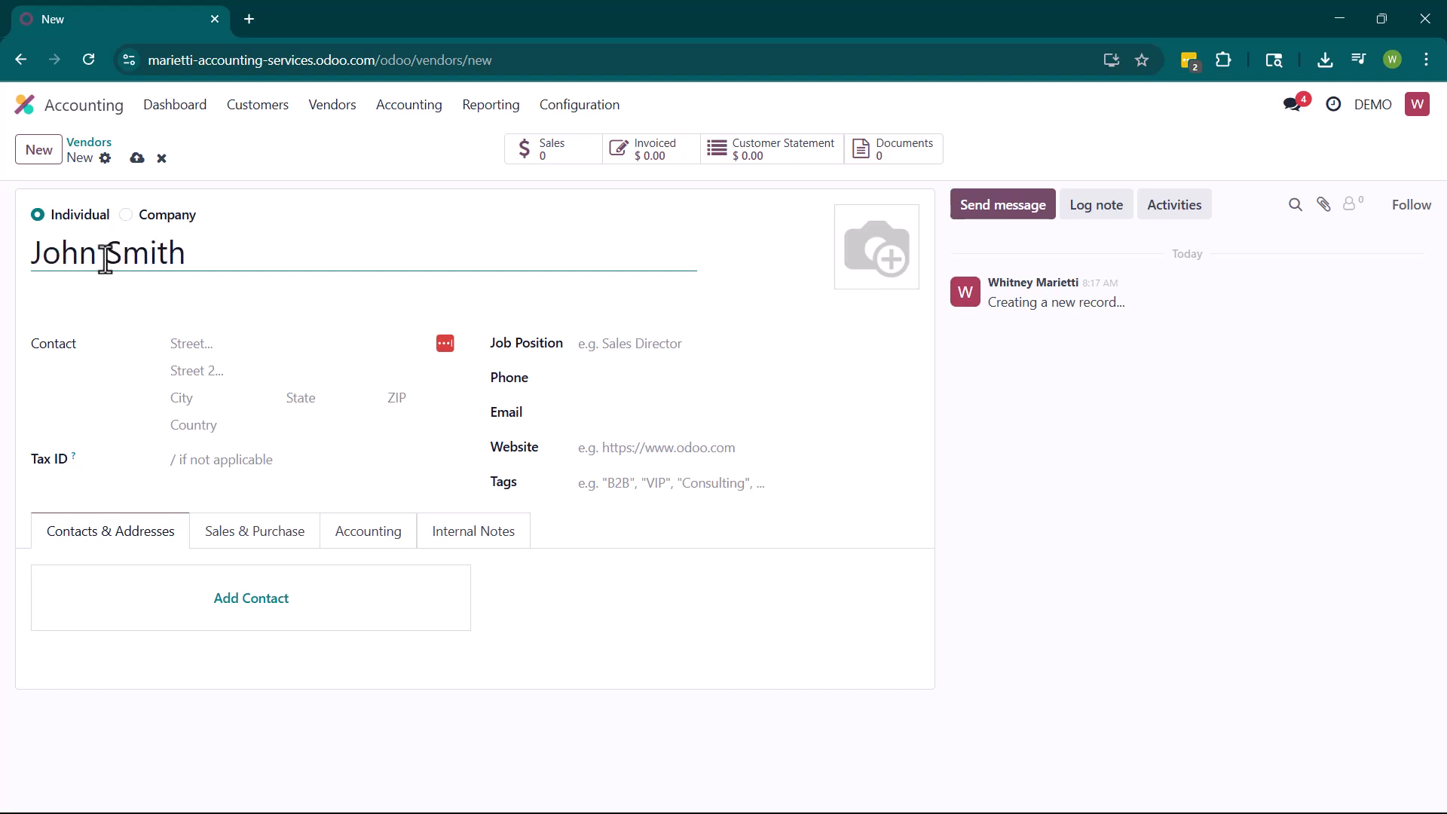
Enter the street and city in the vendor's contact address.
click(201, 346)
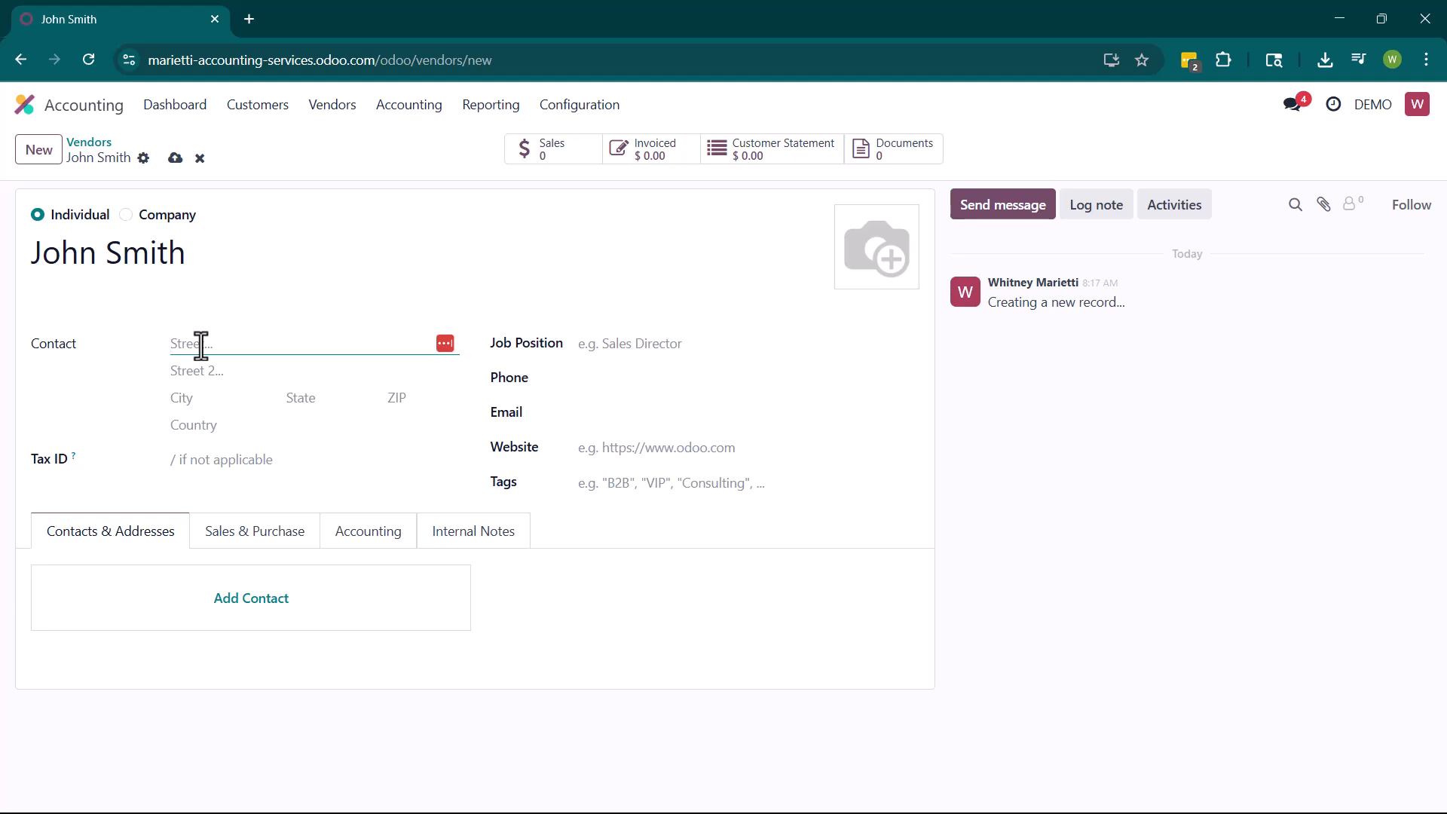
text(222 Sunnvyvil)
key(BackSpace)
key(BackSpace)
key(BackSpace)
key(BackSpace)
key(BackSpace)
text(yville Rd)
click(198, 406)
text(Brightview)
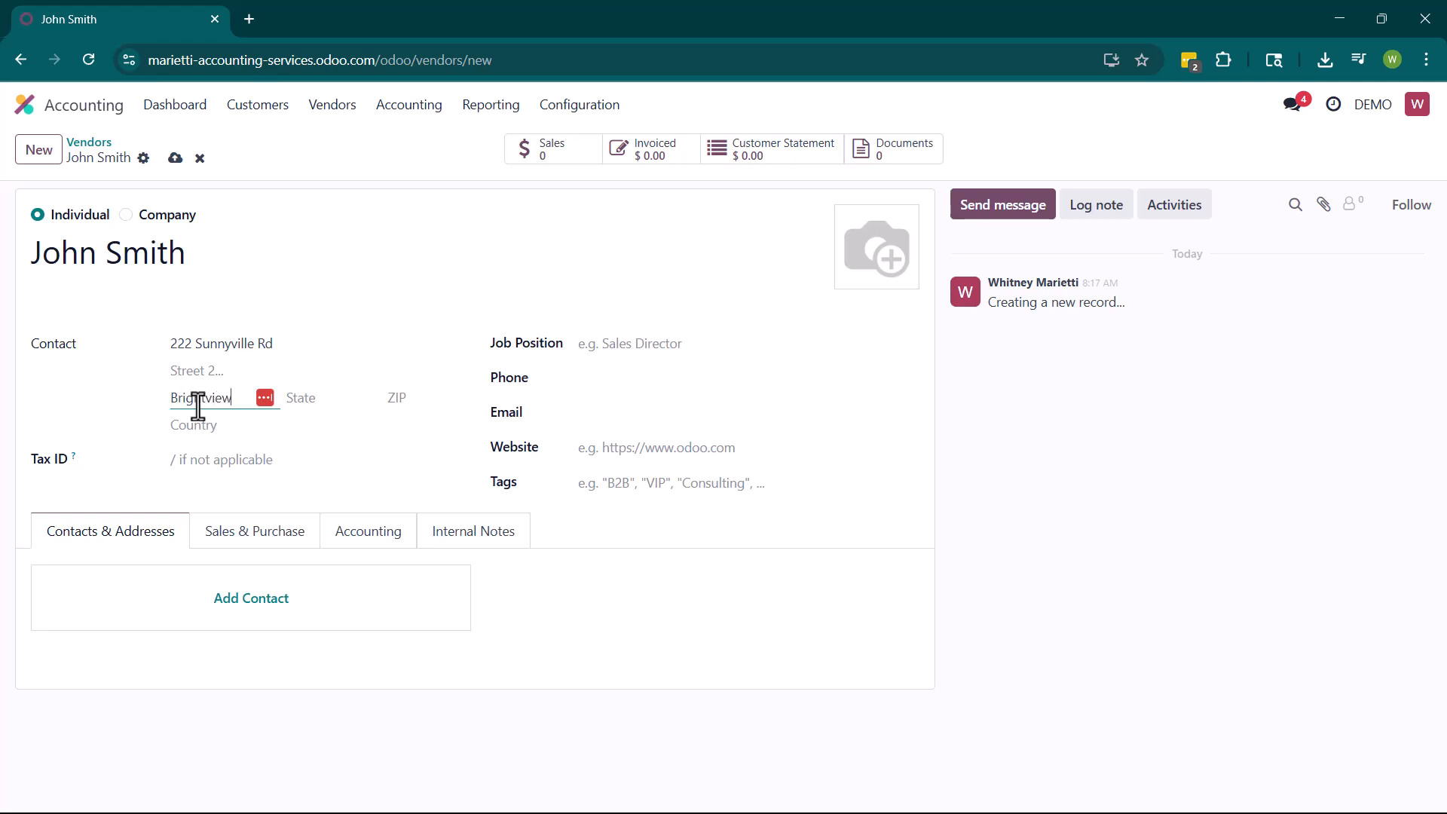
Complete the vendor's address with the state and ZIP code.
click(307, 399)
text(Ohio)
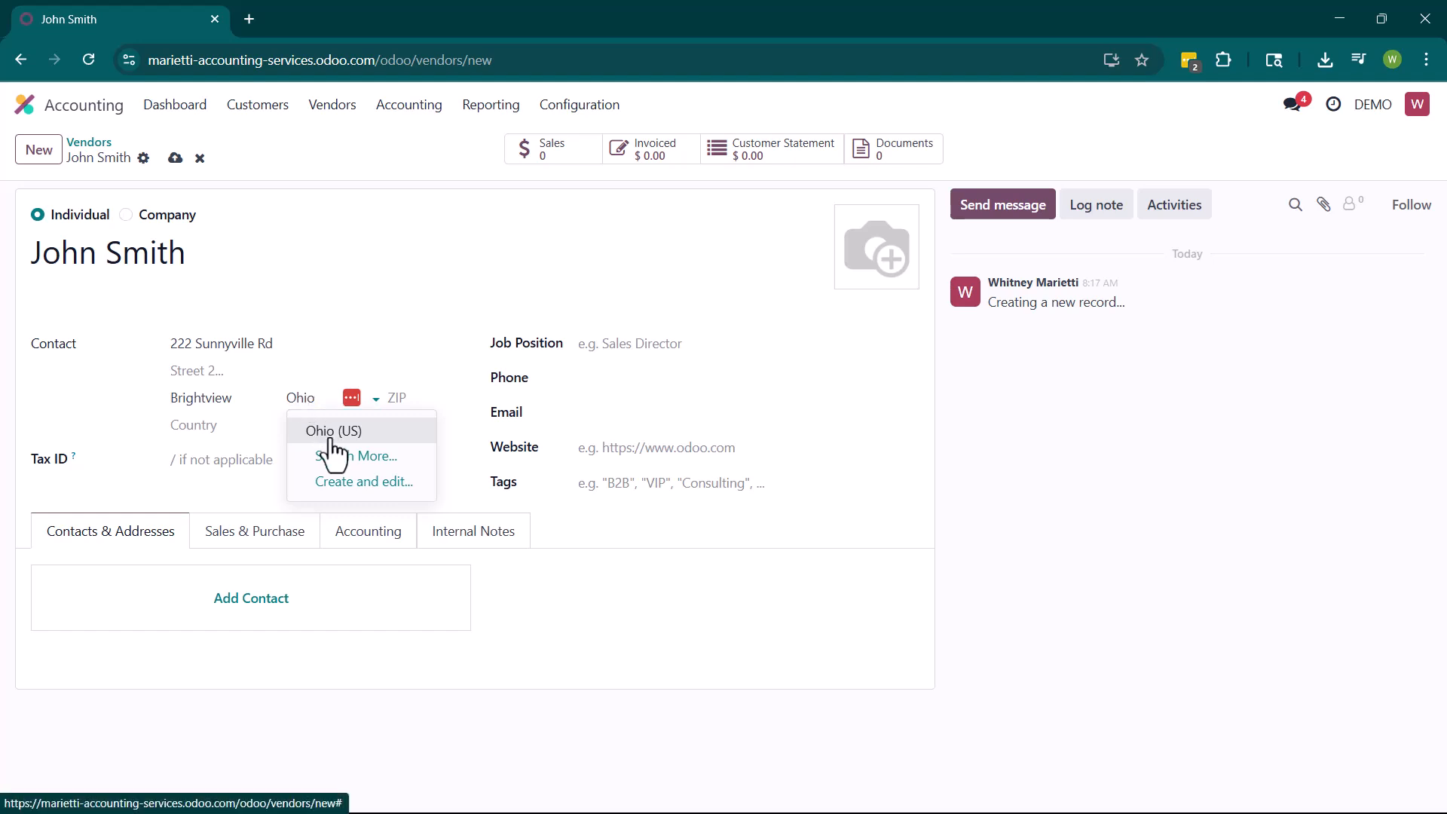
click(331, 431)
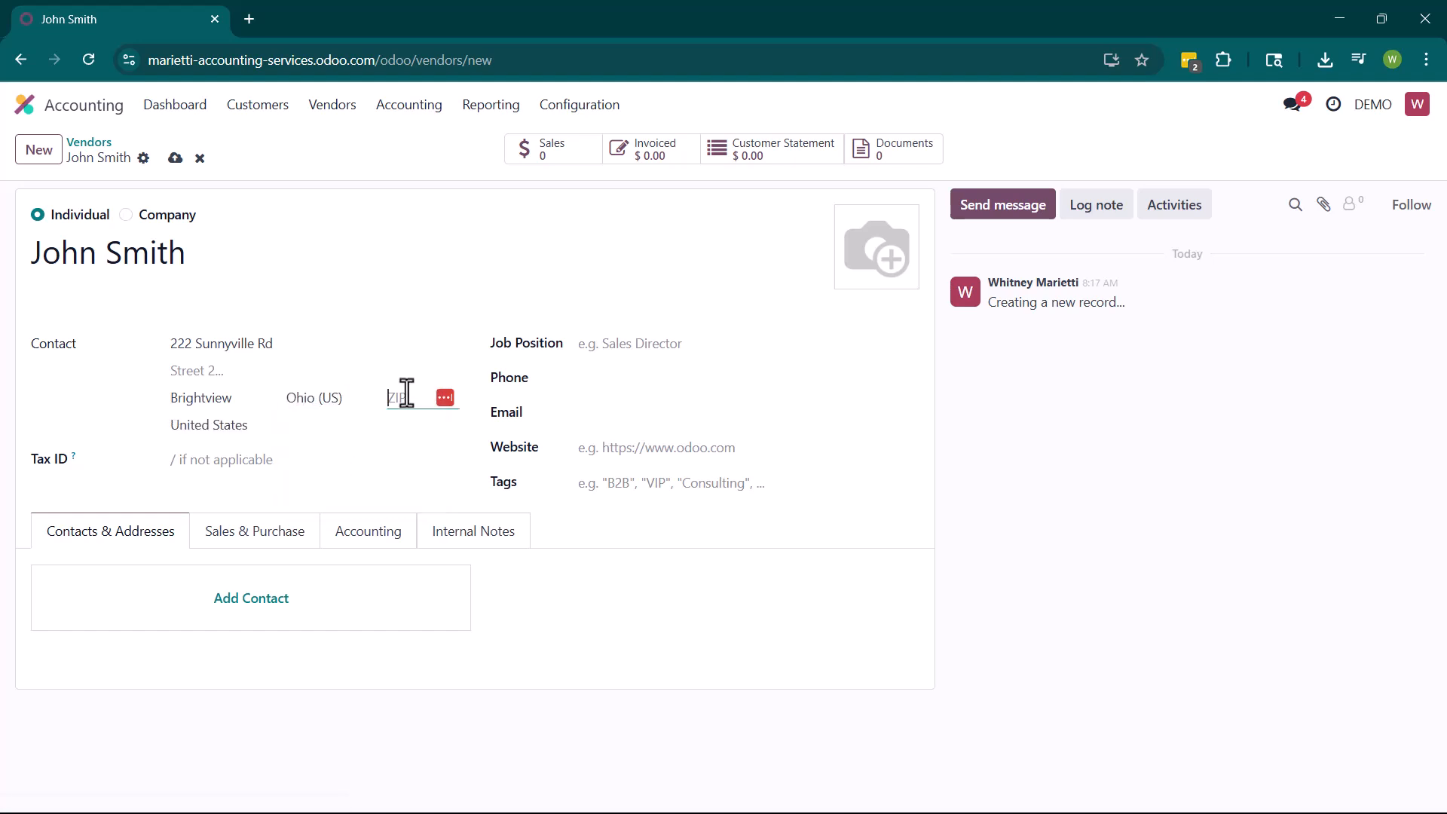
text(55555)
click(273, 467)
Set the vendor's job position to Landscape Contractor and add the Maintenance tag.
click(613, 347)
text(Landscape Contractor)
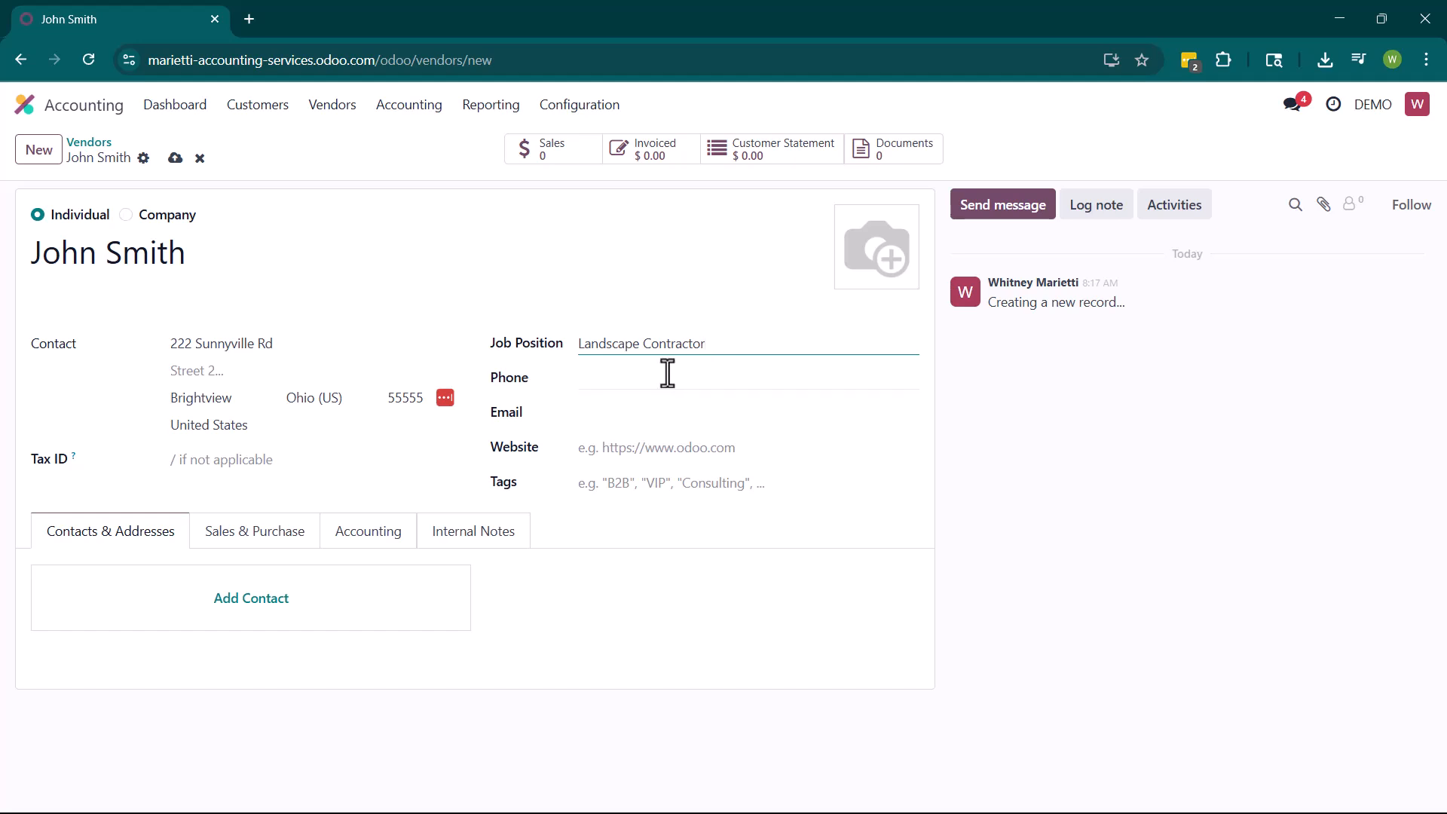
click(678, 490)
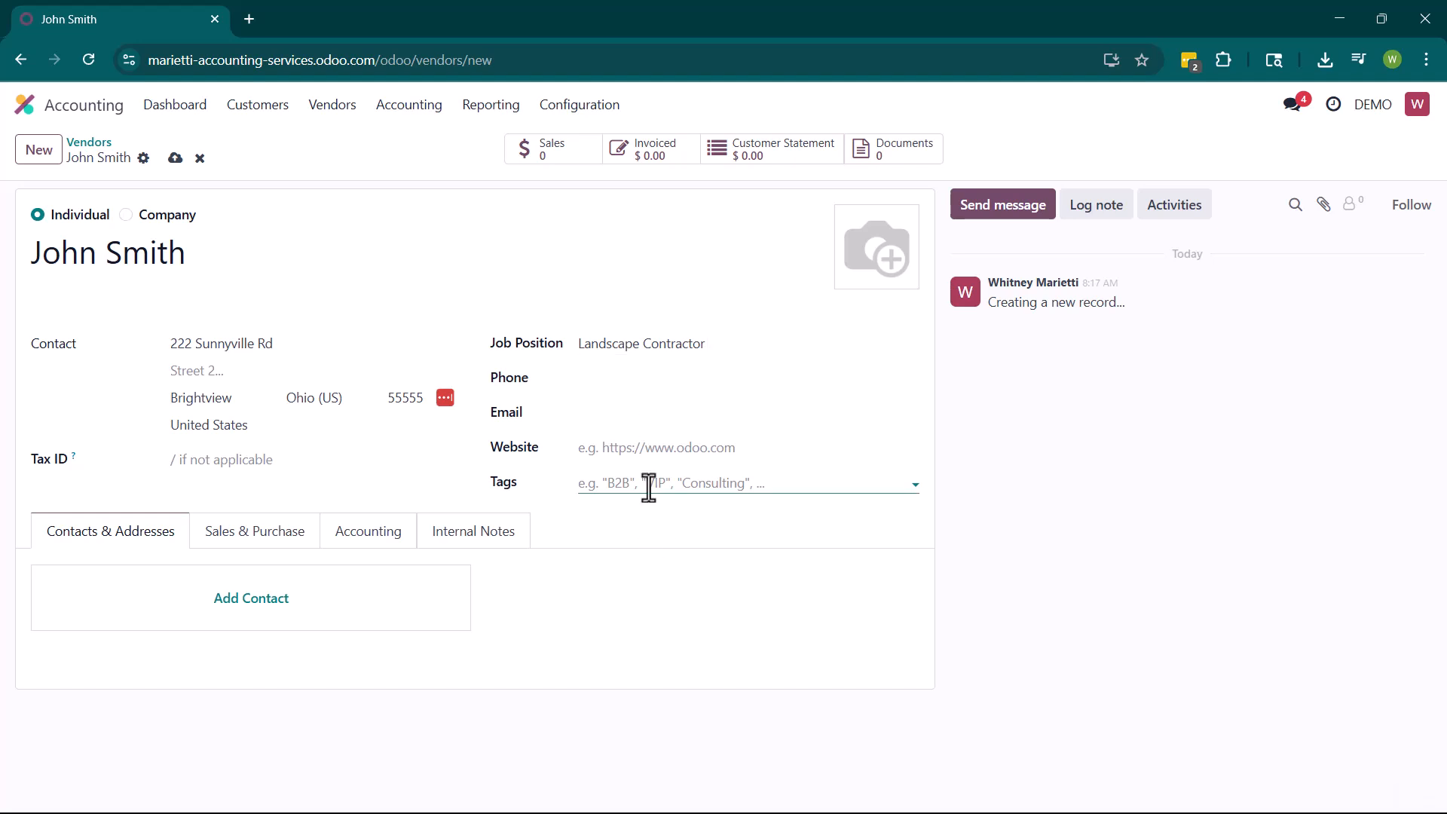
text(Maintenance)
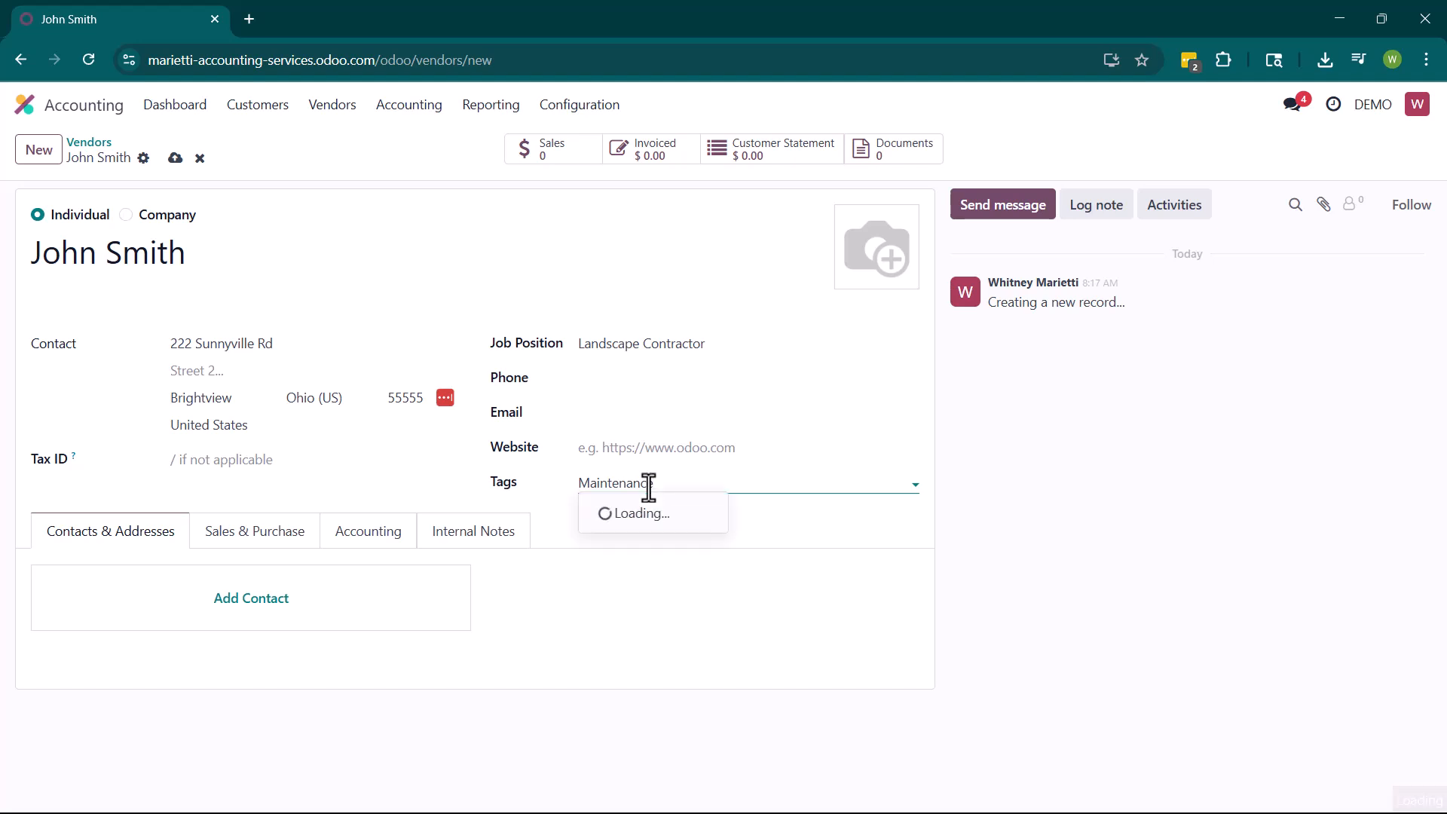
key(Return)
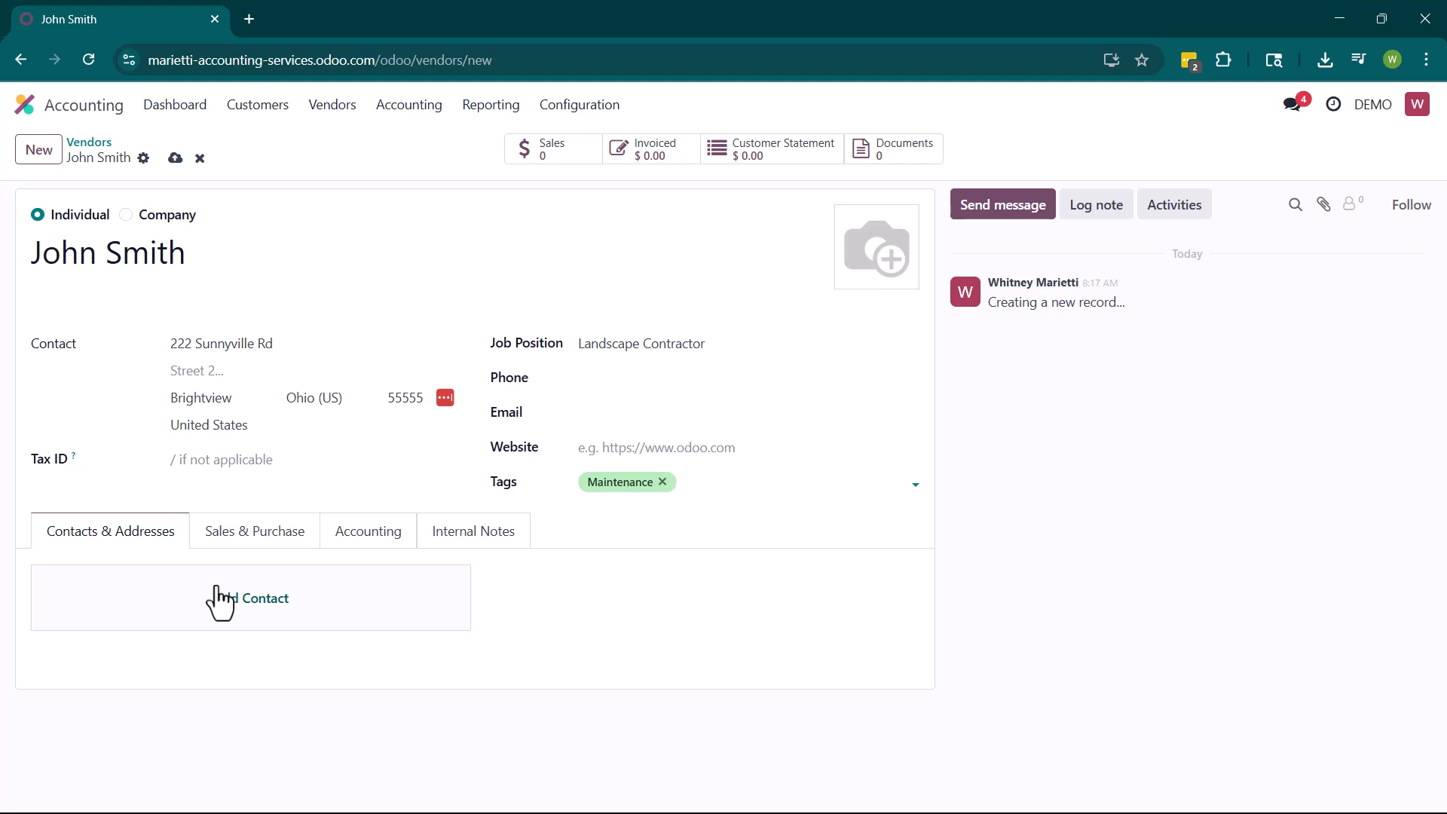
Set the vendor's purchase payment terms to Immediate Payment and the purchase payment method to Checks (DEMO 1001).
click(242, 535)
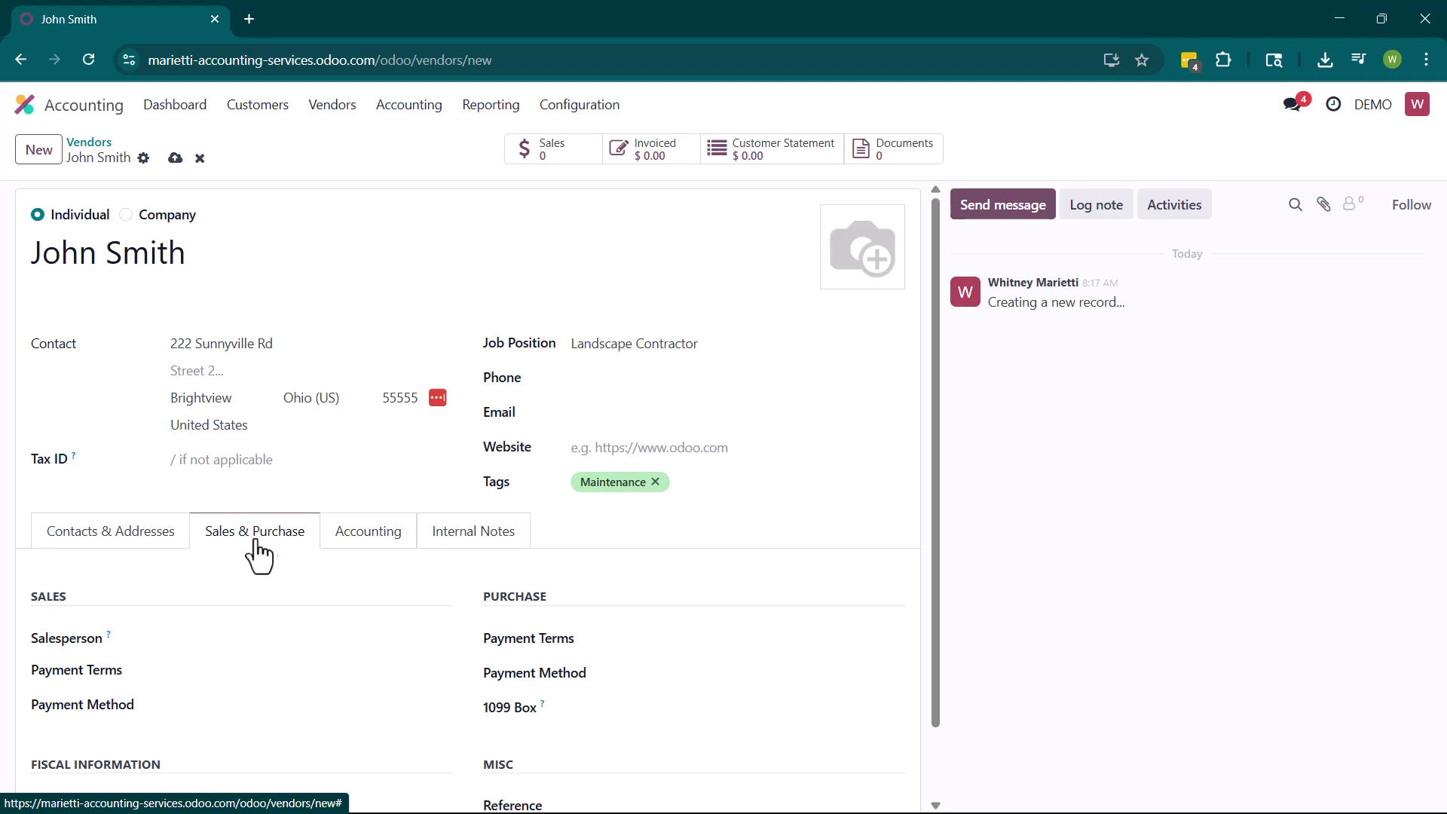
scroll(294, 544, down, 1)
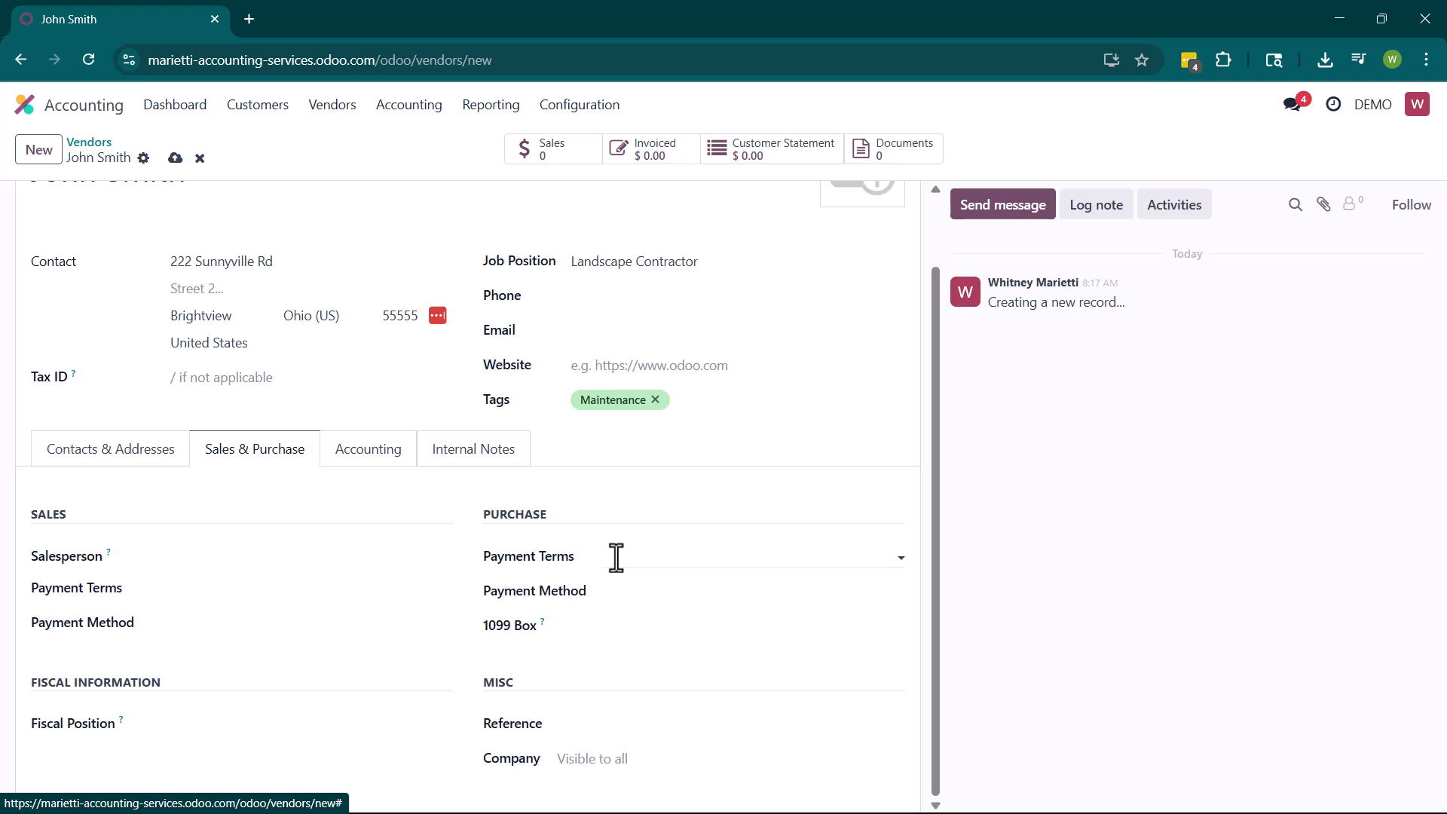
click(888, 559)
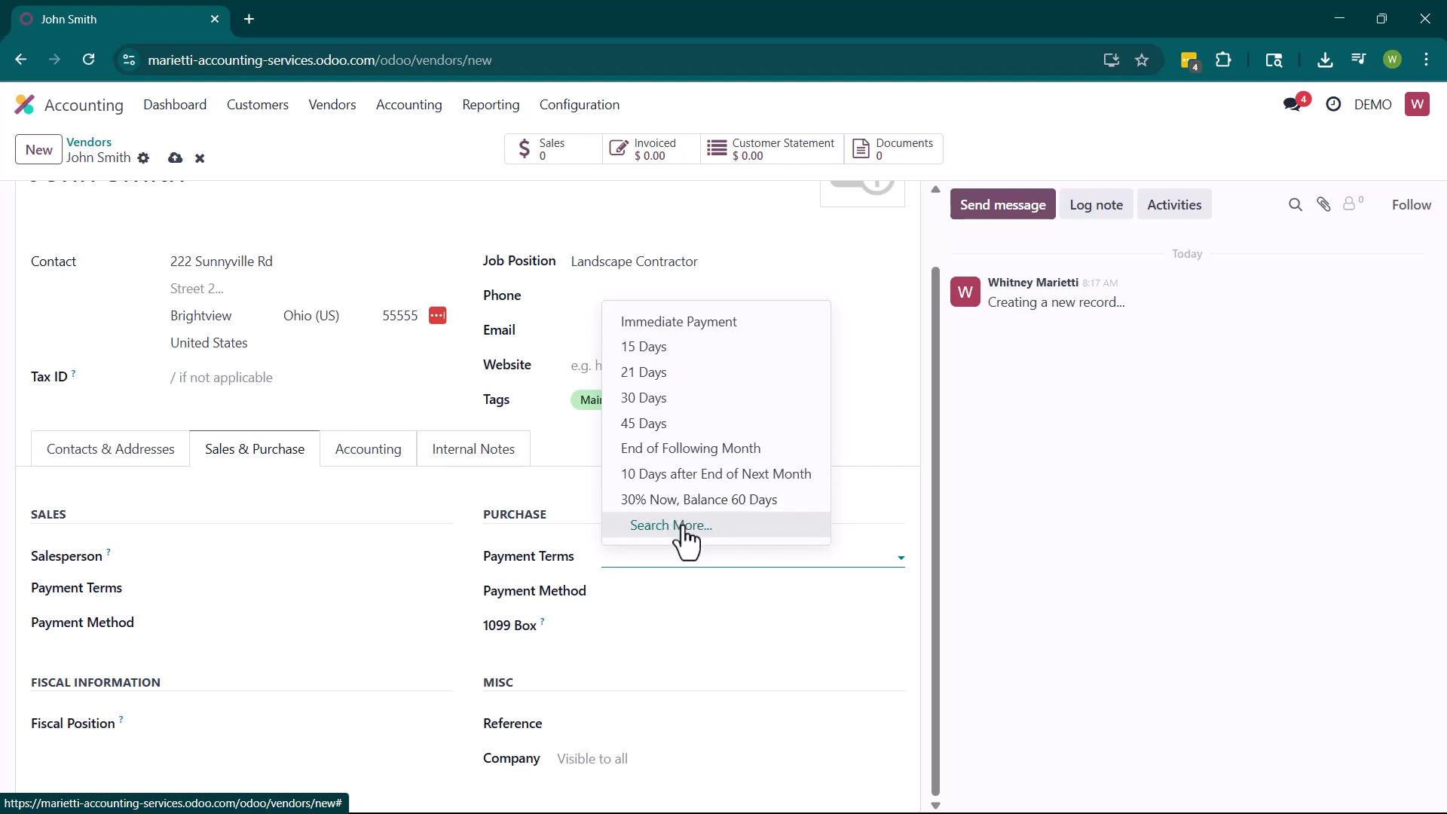
click(707, 324)
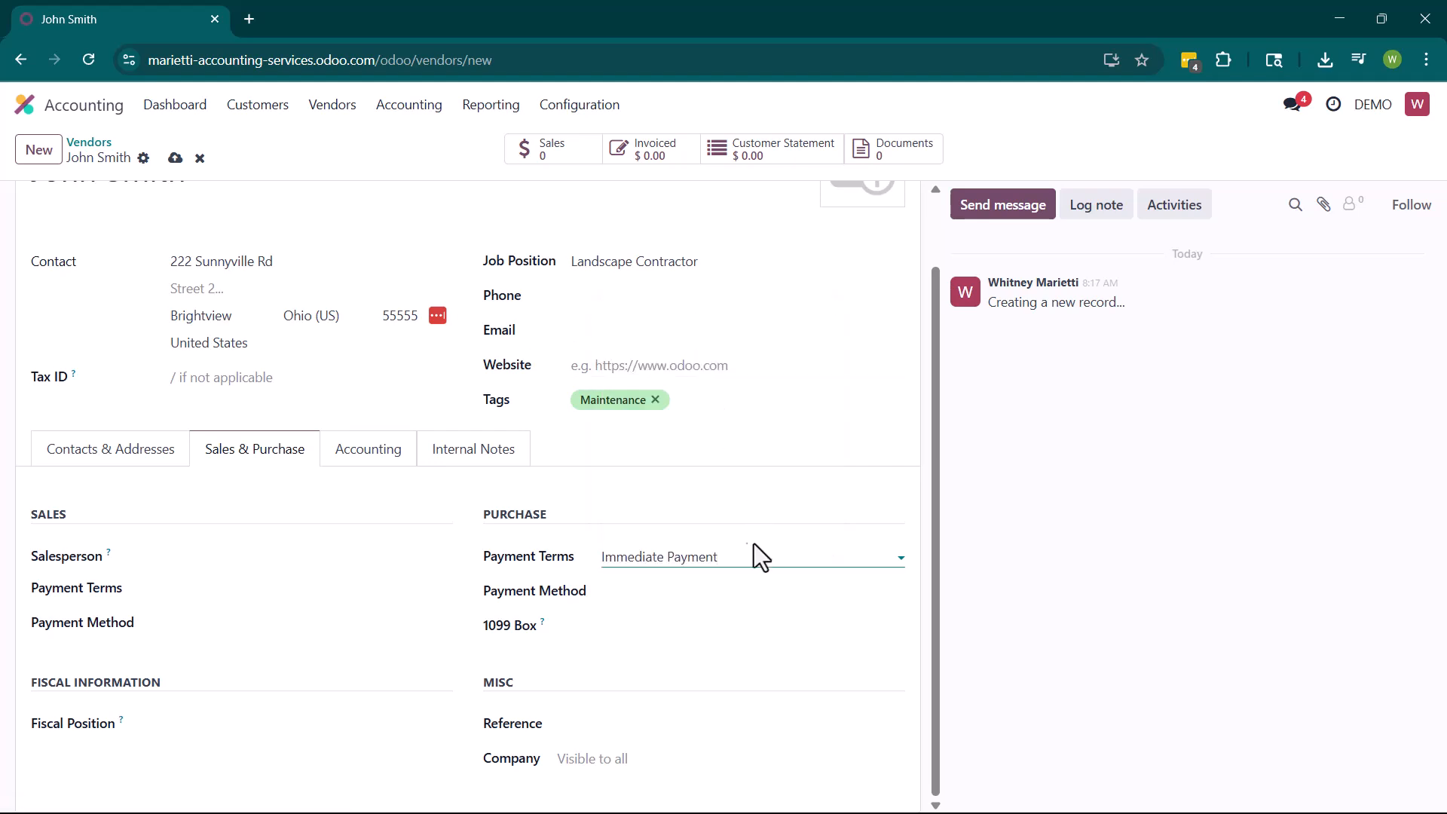
click(707, 592)
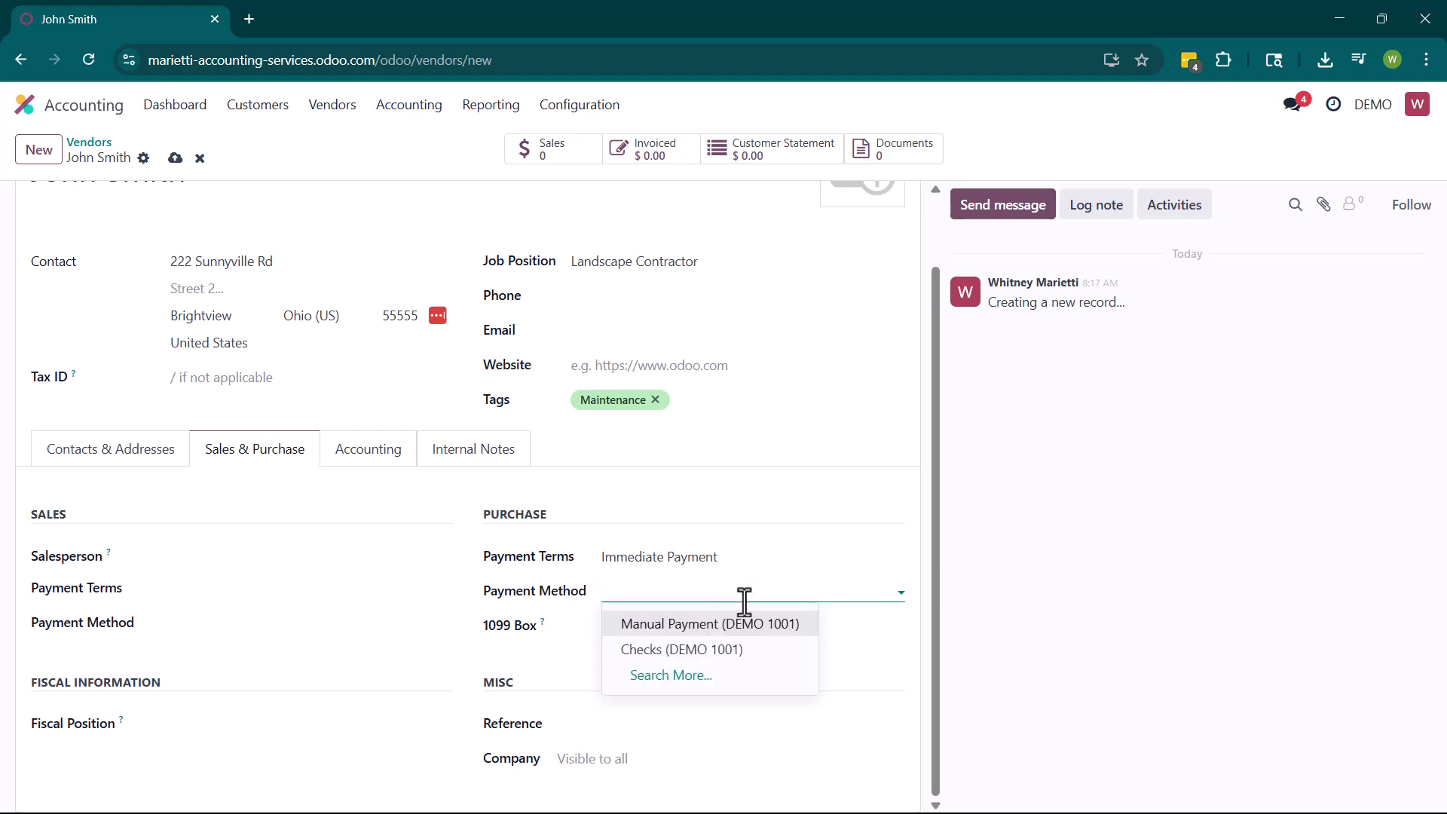
click(688, 651)
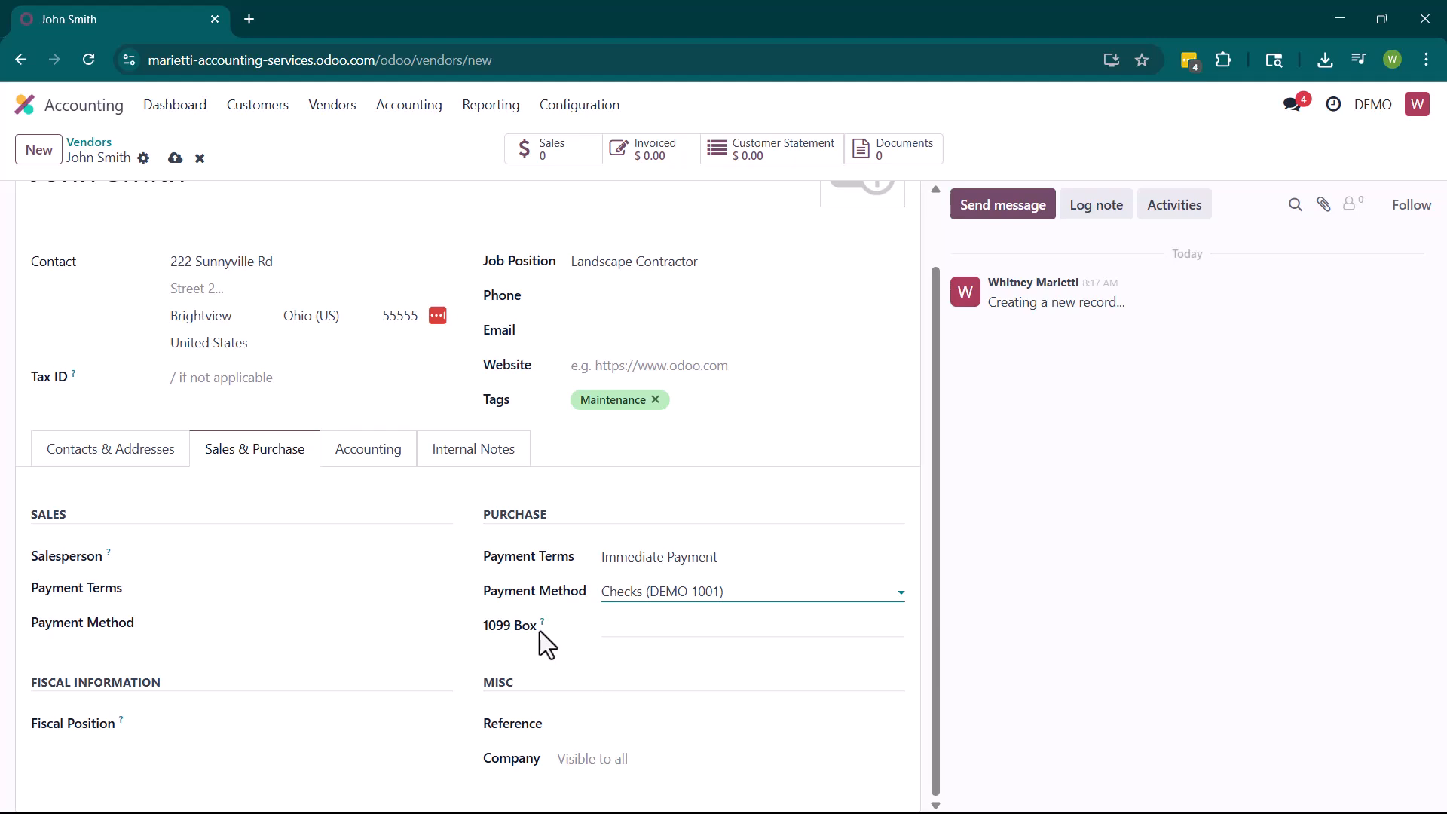
Assign the vendor's 1099 box to NEC - 1 Nonemployee compensation.
mouse_move(540, 630)
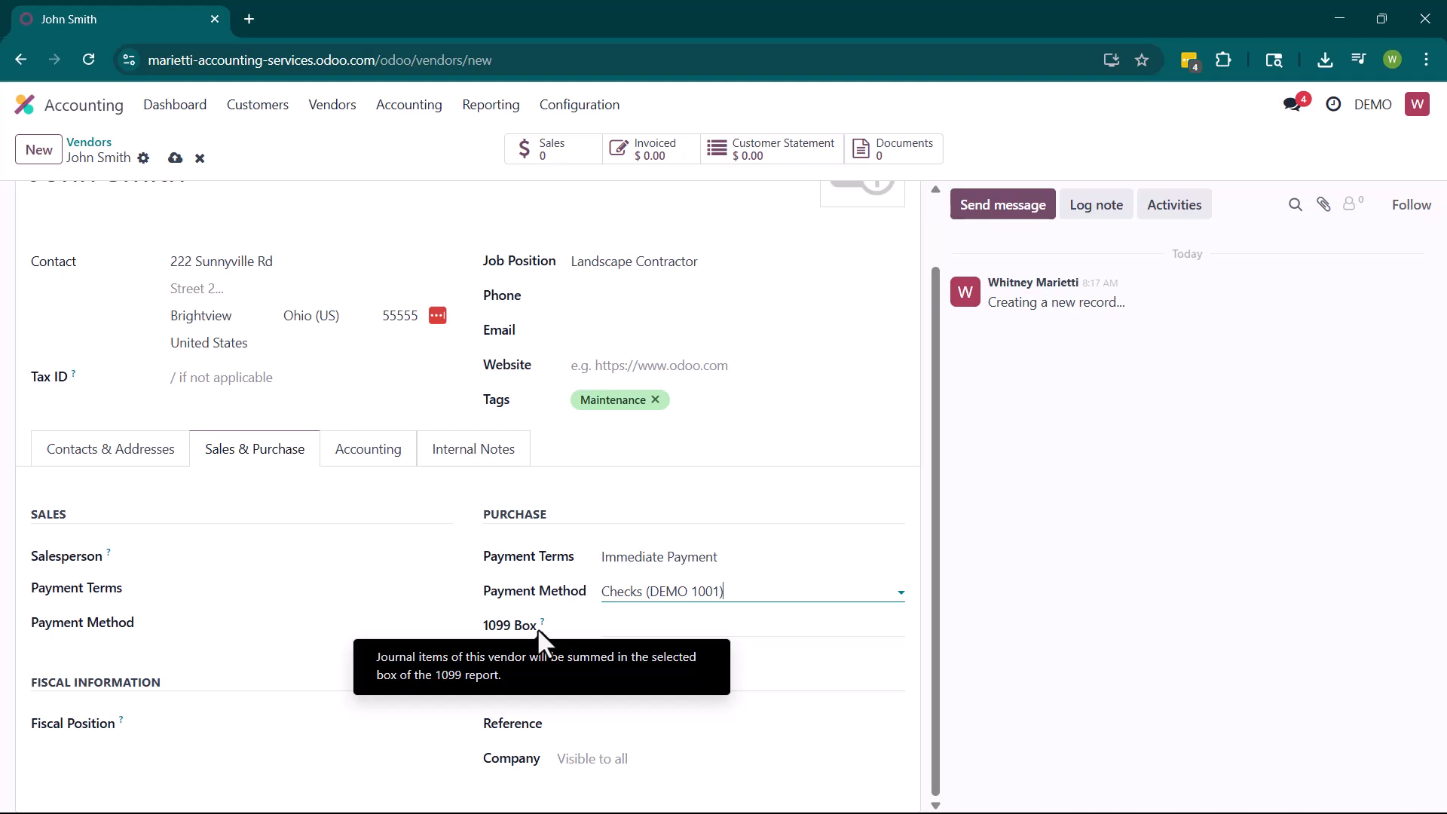
click(577, 626)
click(893, 630)
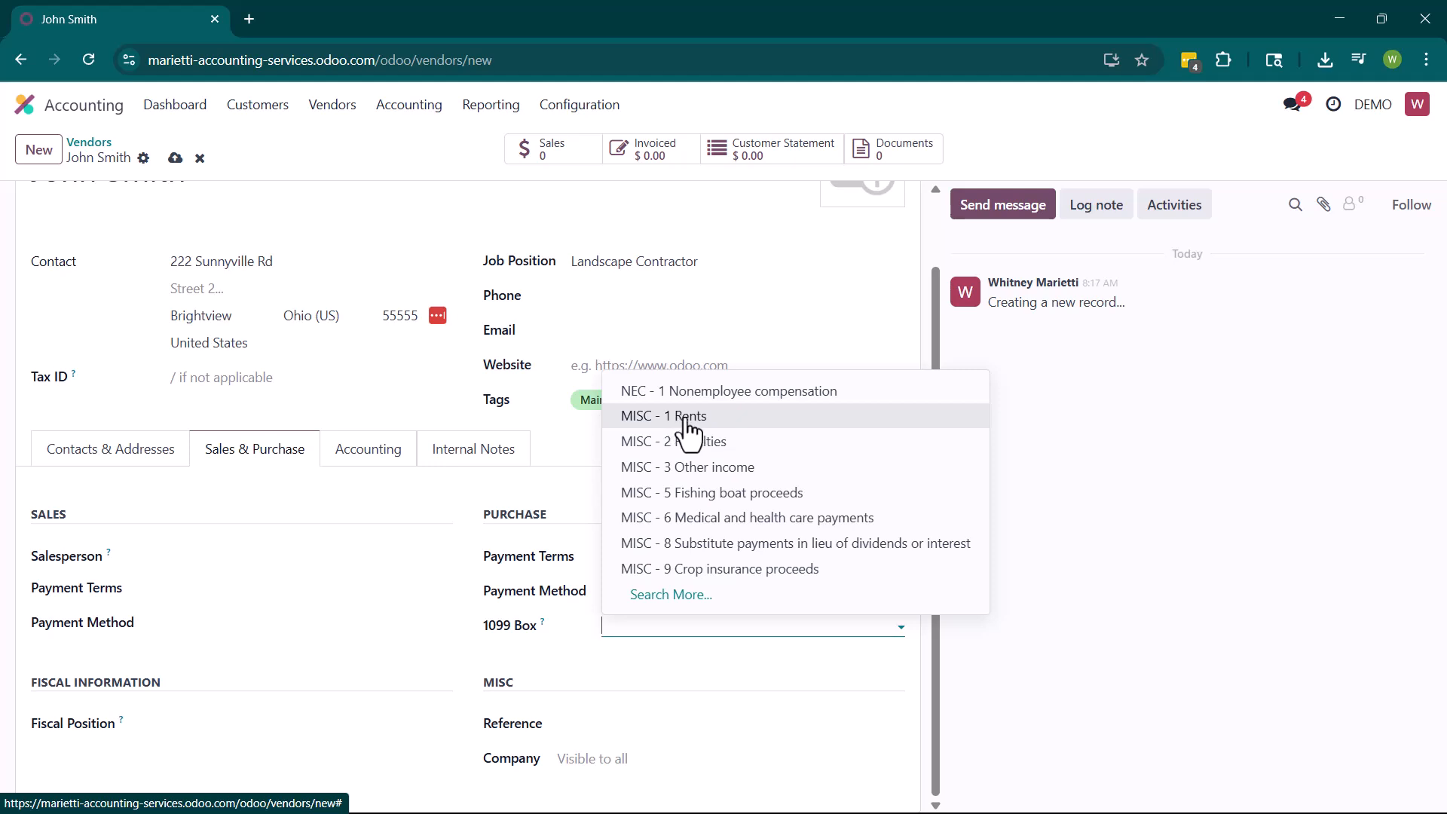
click(727, 393)
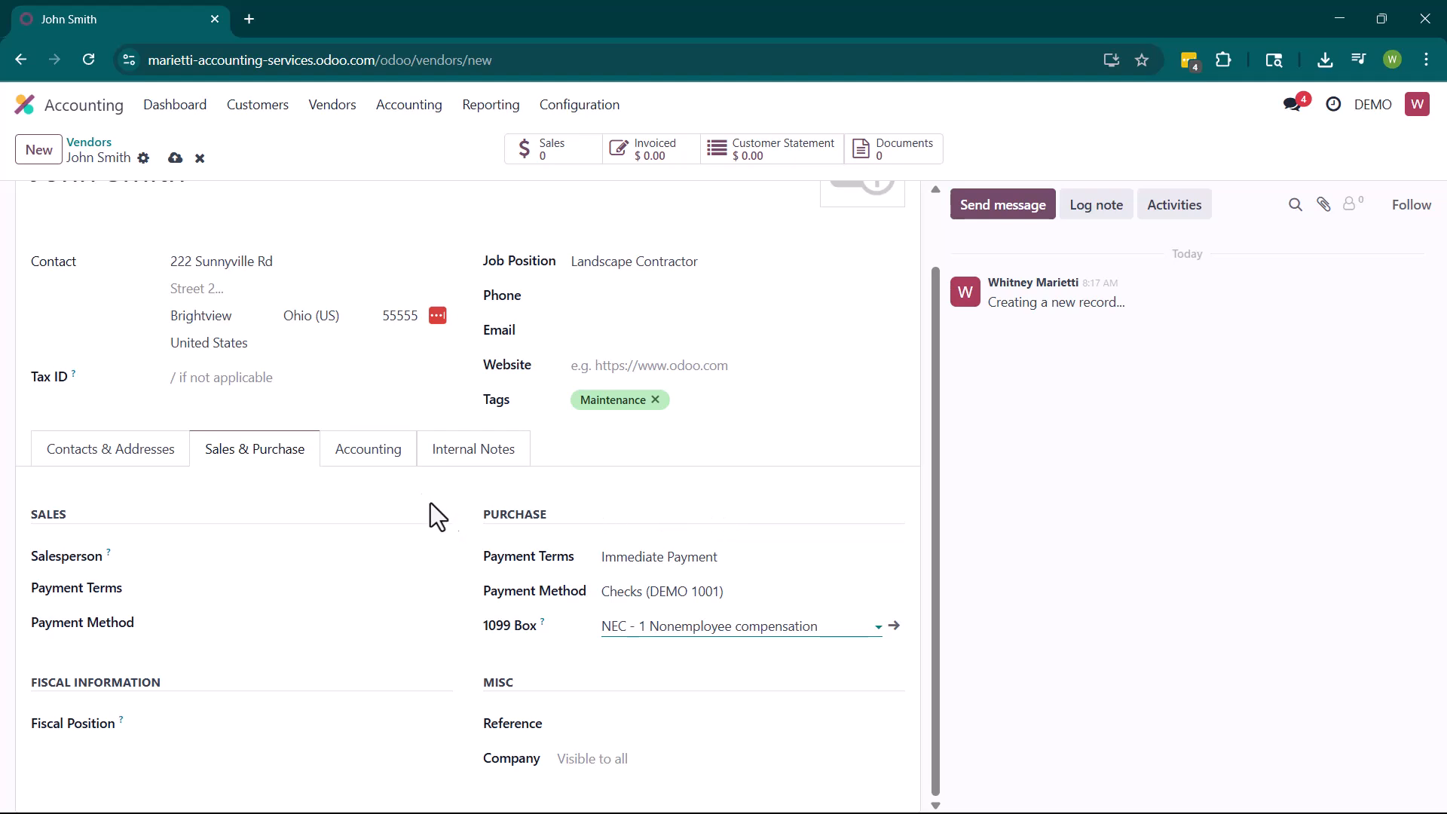
Set auto-post bills to Always in the vendor's accounting settings.
click(381, 460)
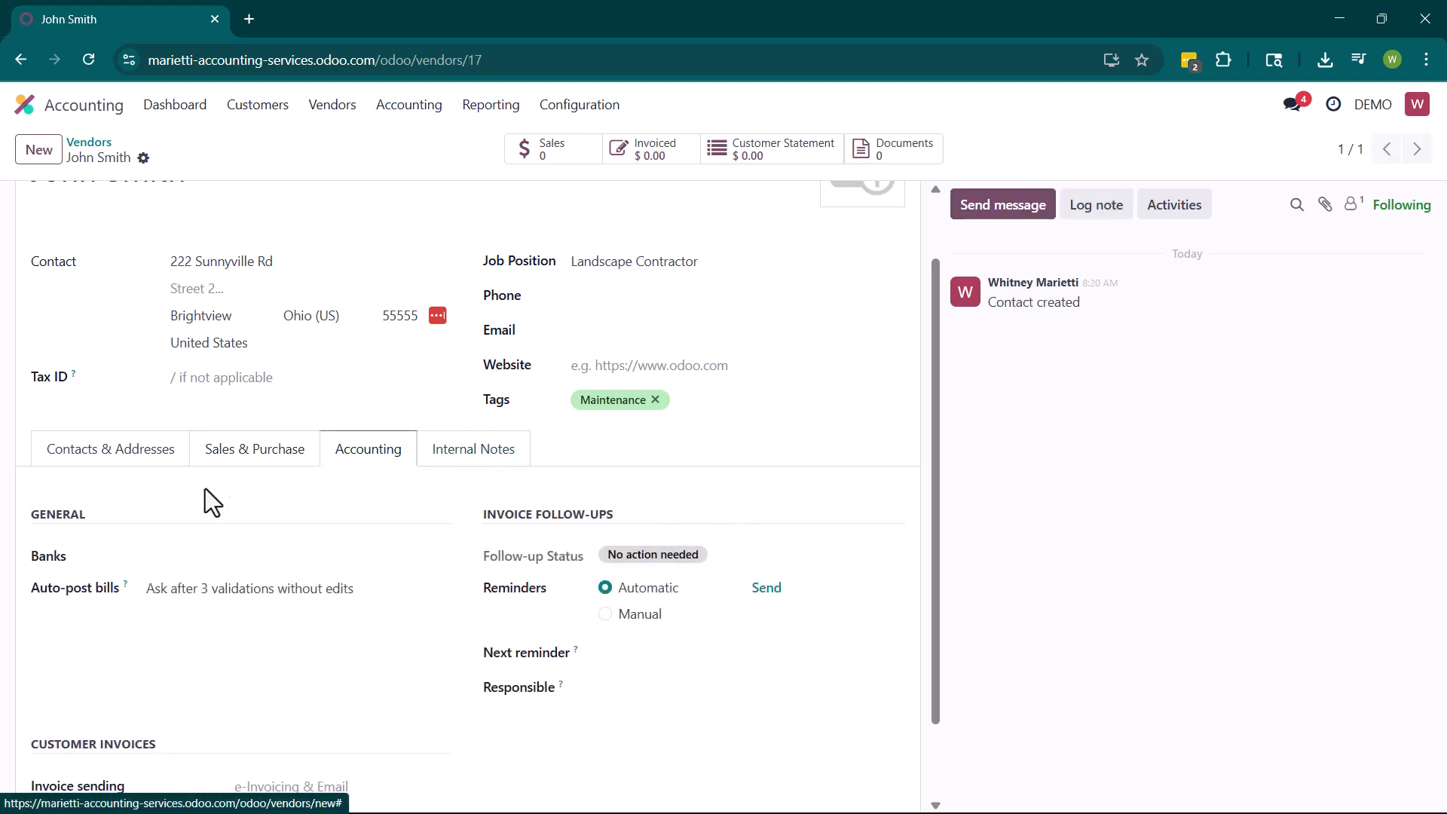
scroll(266, 500, down, 1)
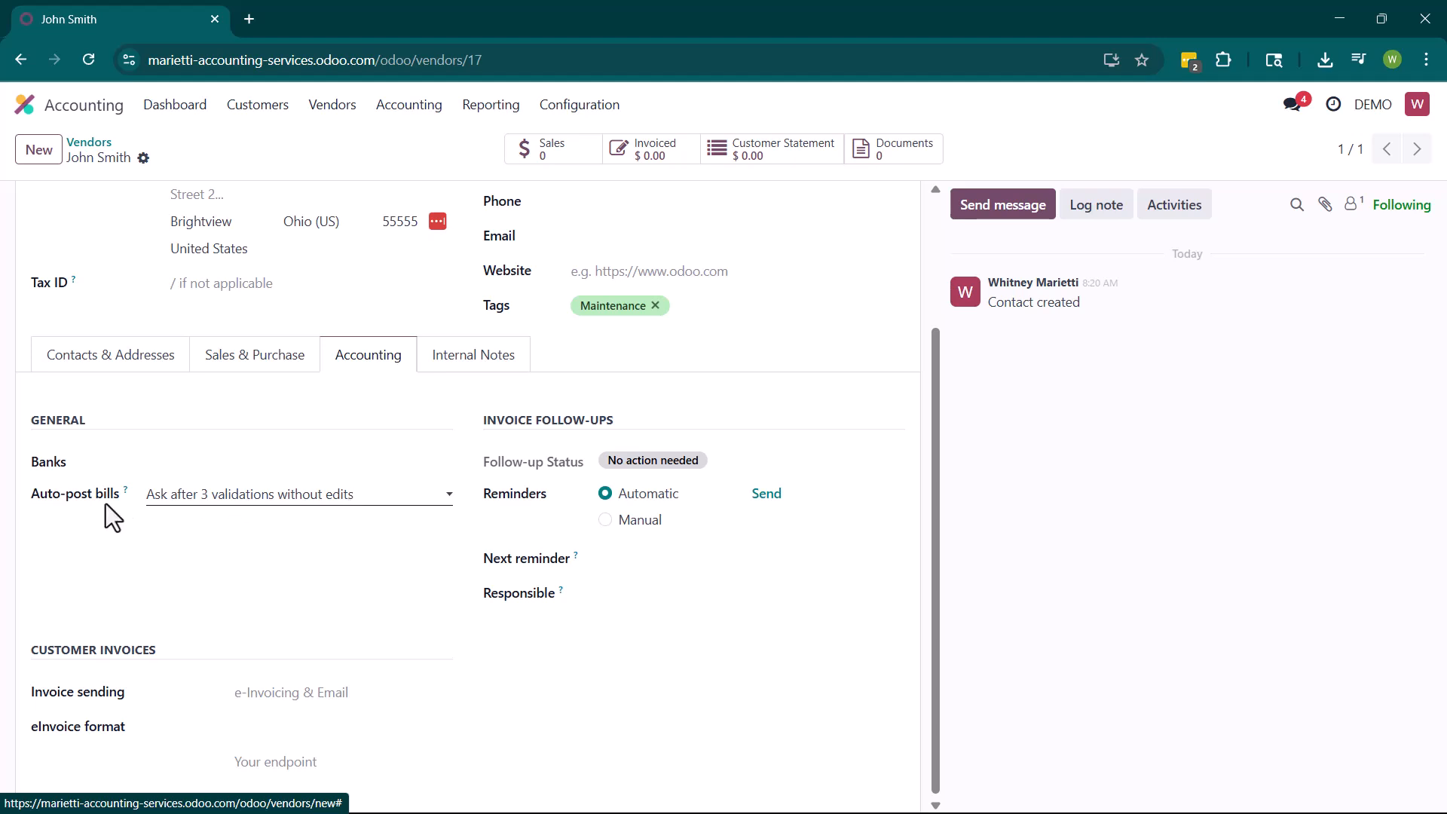
click(183, 501)
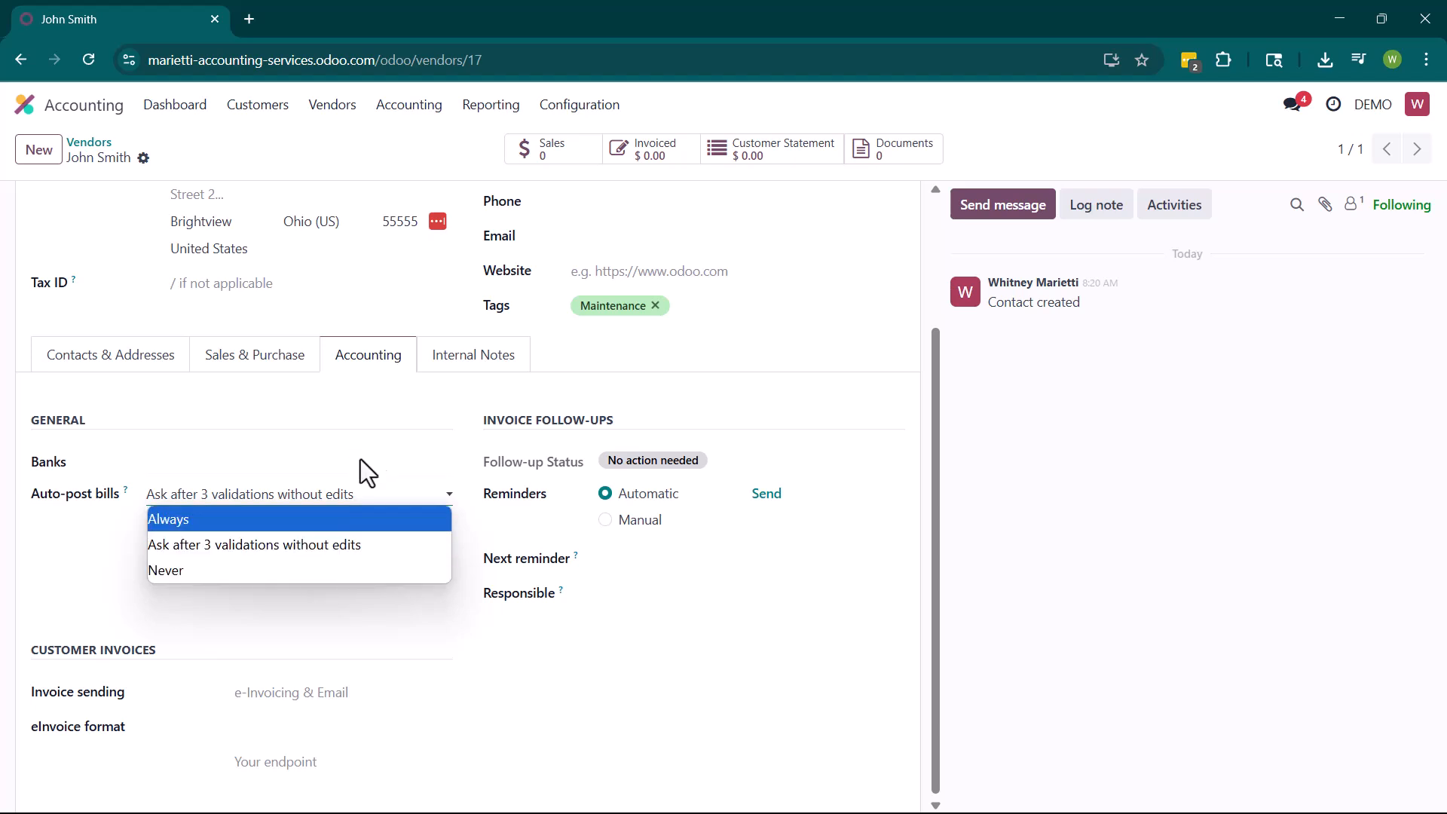
click(327, 523)
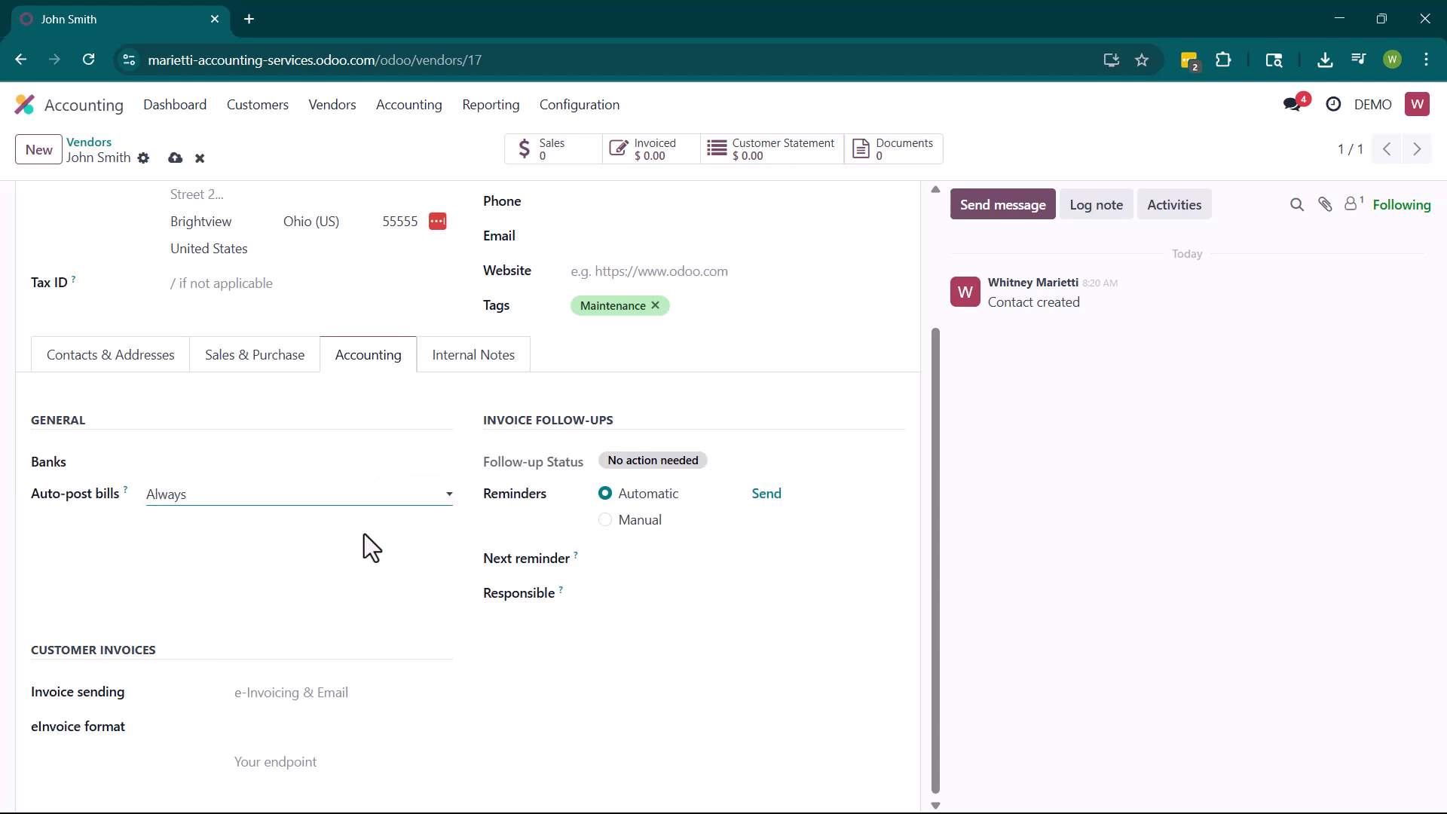
Add the internal note "Comes every two weeks, need to leave the check with the front desk for $150 each time".
click(490, 361)
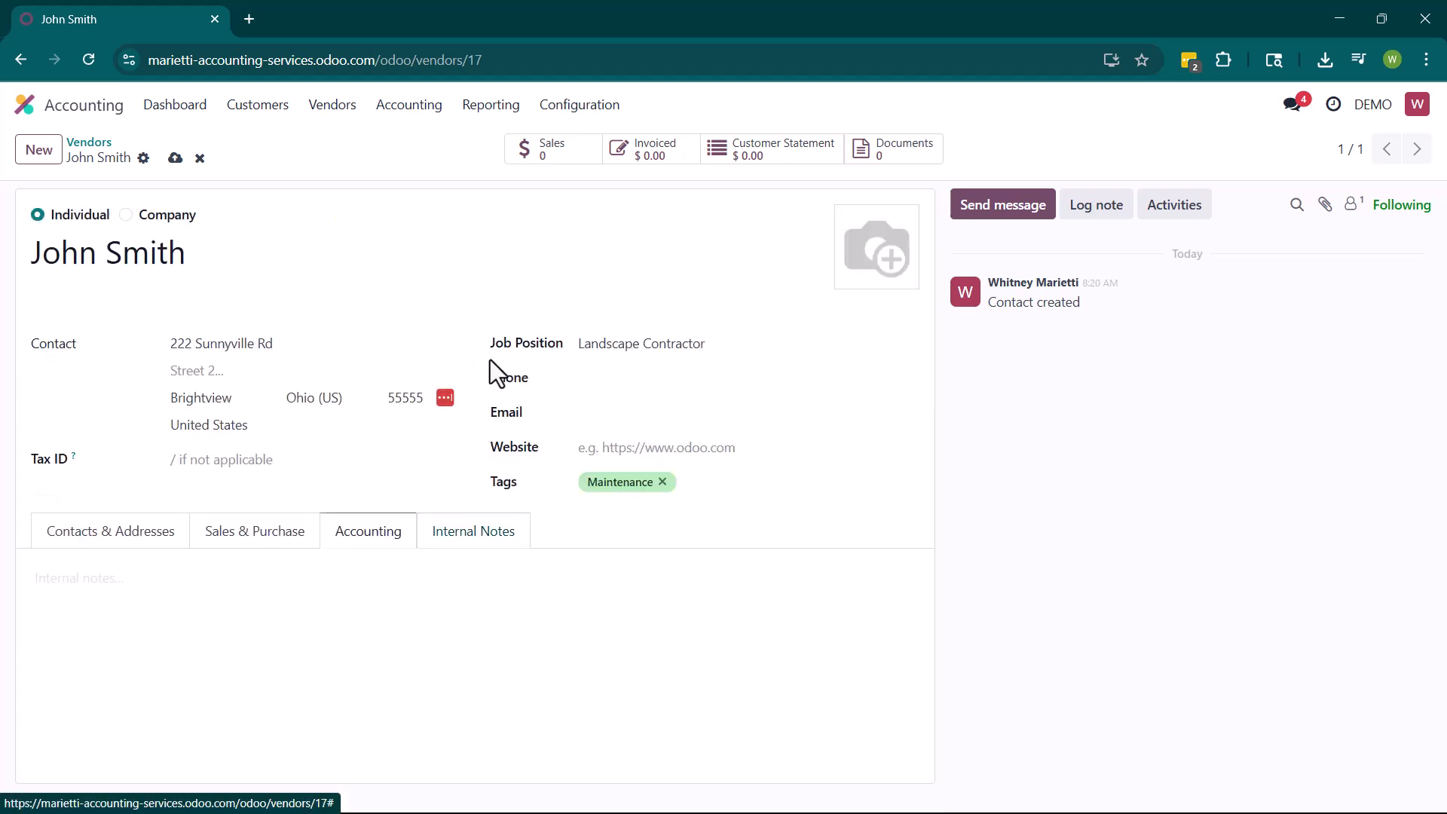
click(283, 586)
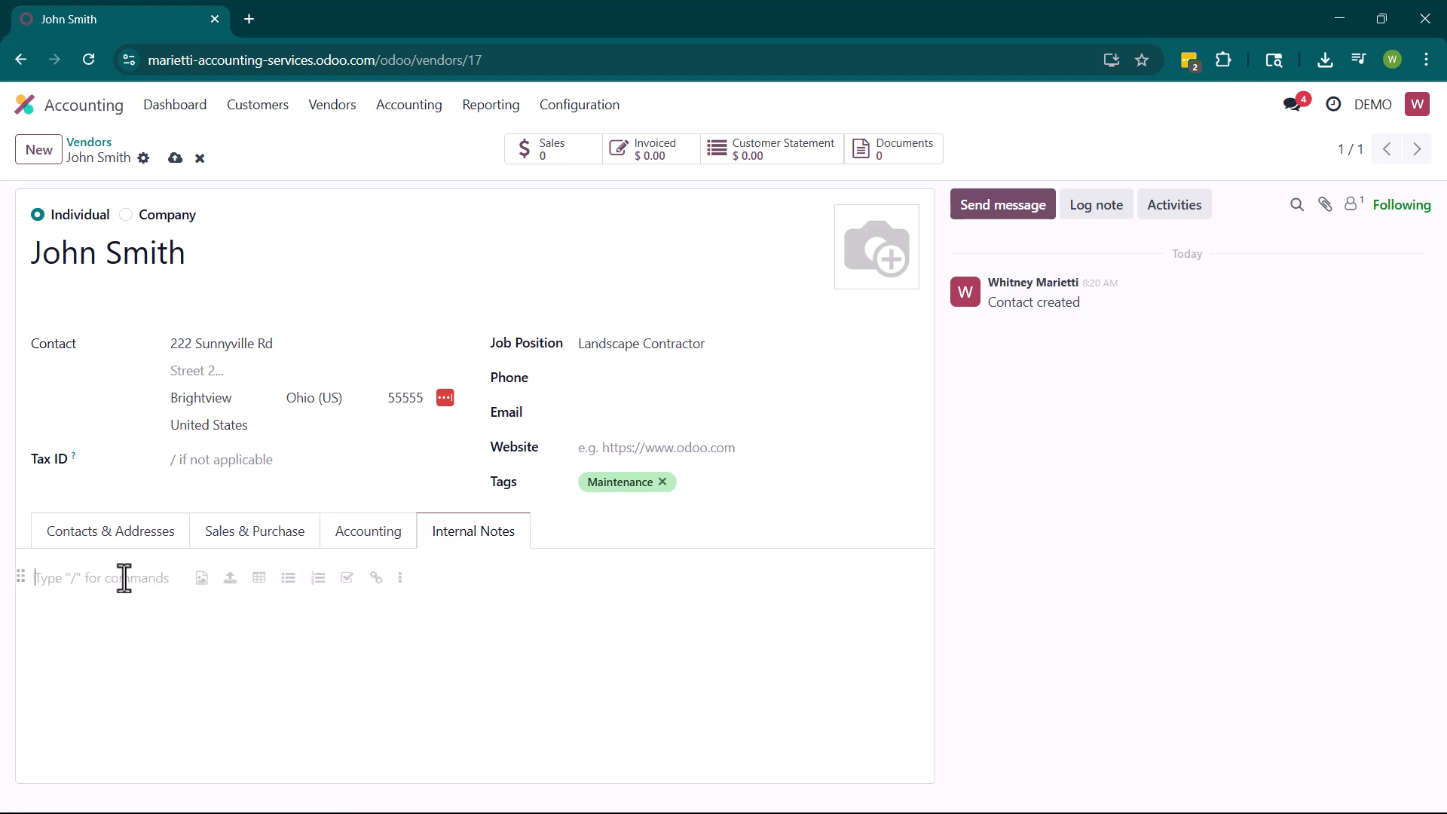
text(Comes )
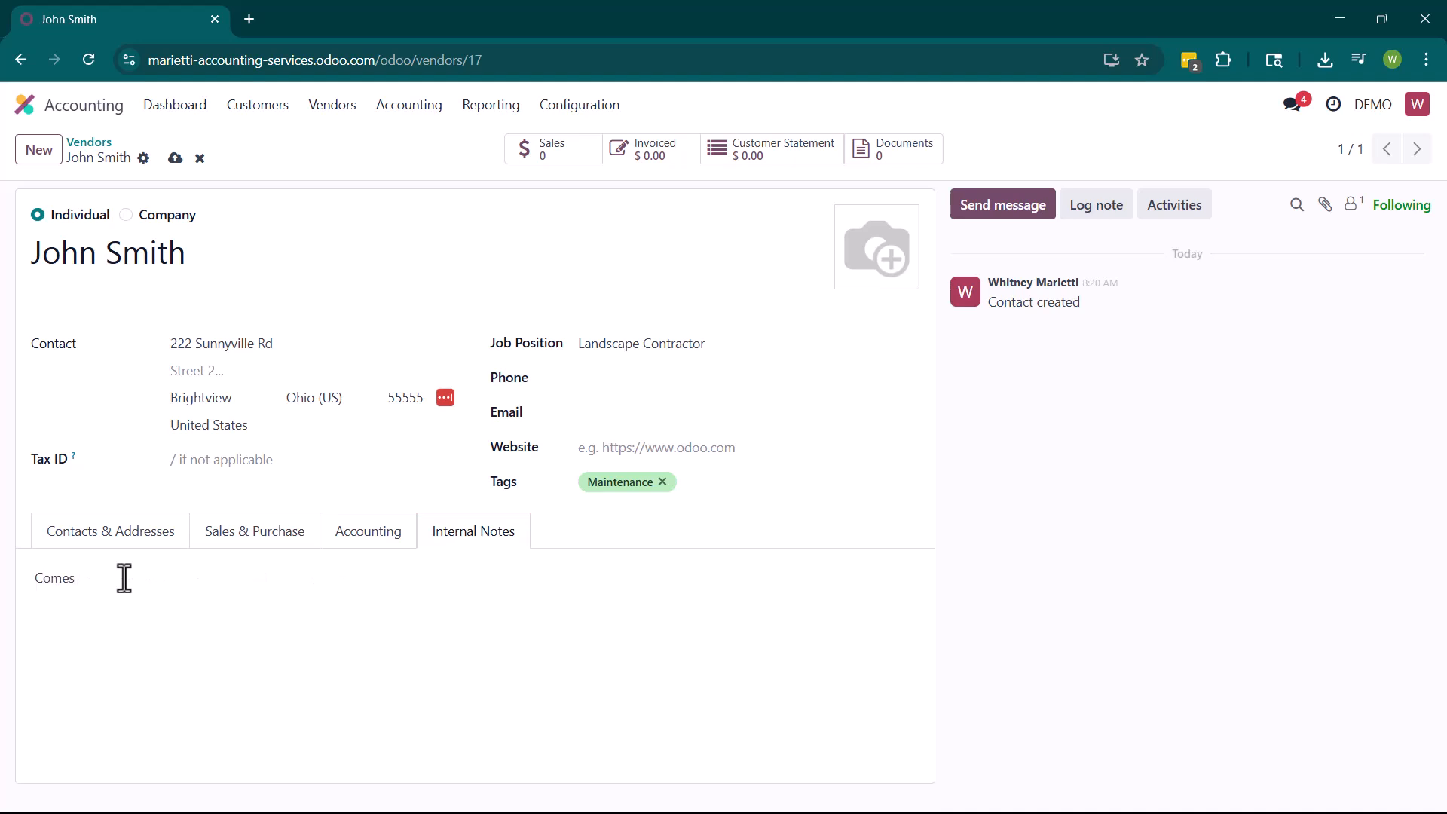
text(every two weeks, need to leave hte  h)
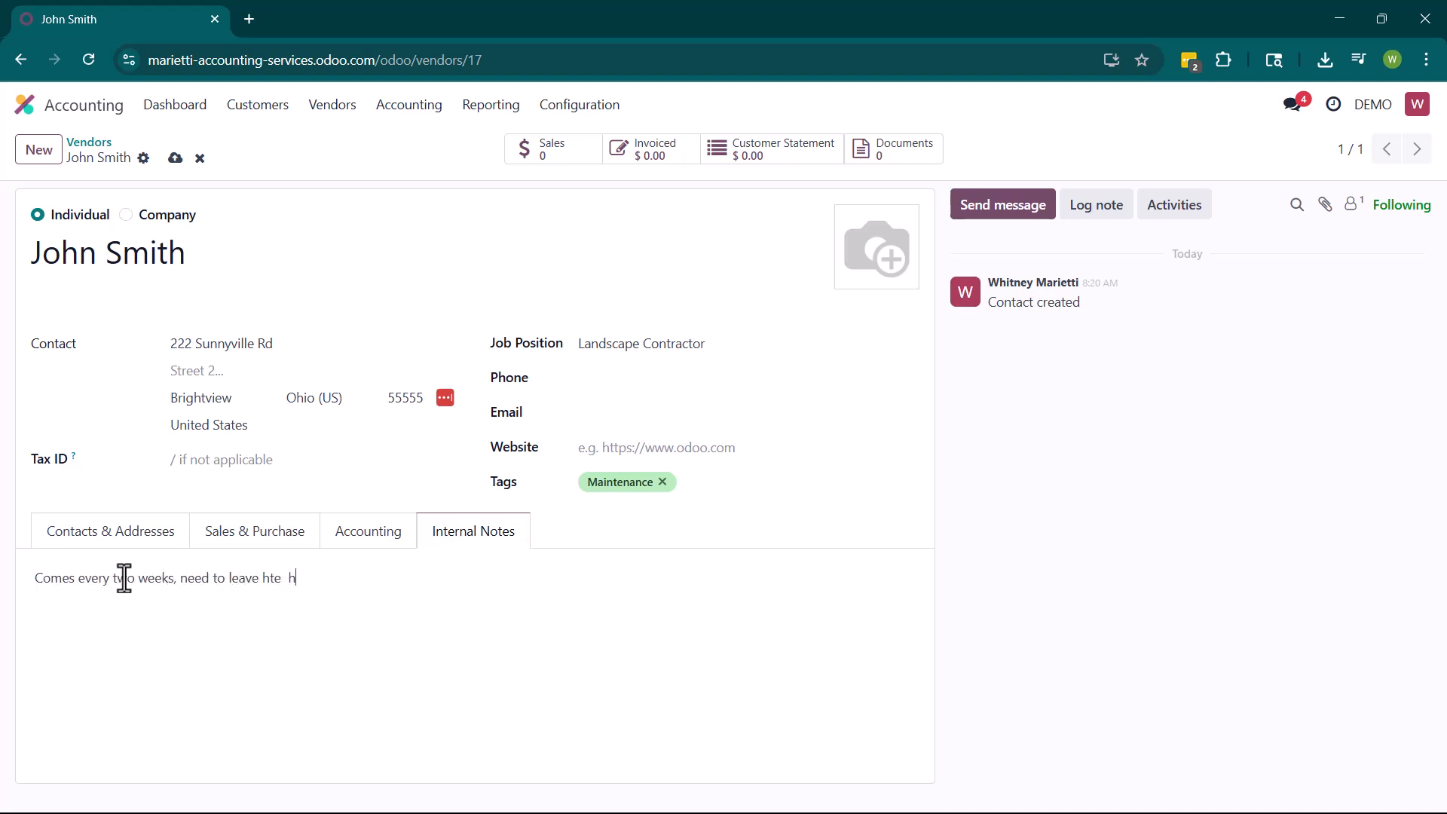
text(the e)
text( with the front desk for $150 each time)
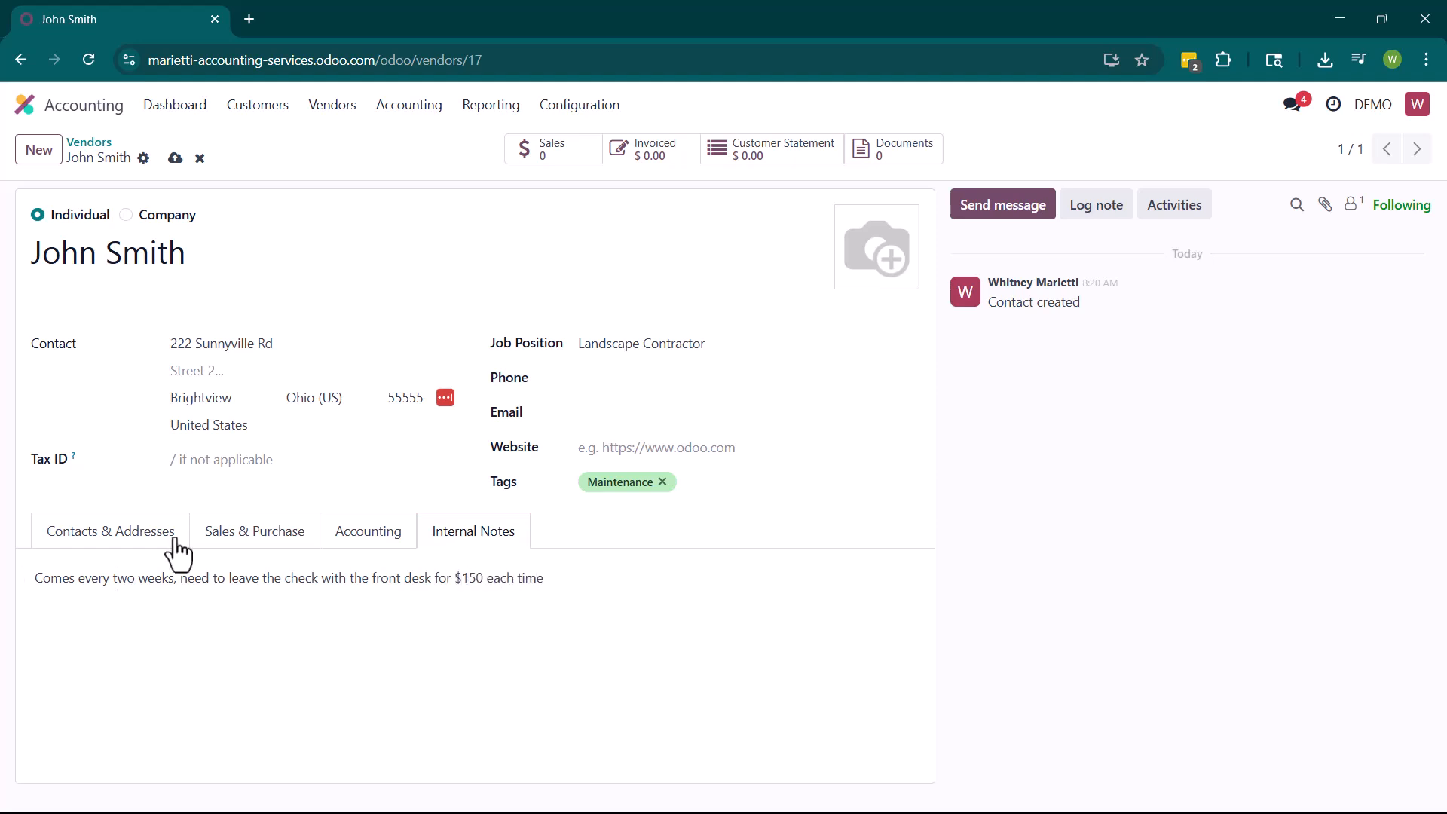
Change the vendor from an individual to a company and rename it "John's Landscaping".
click(126, 216)
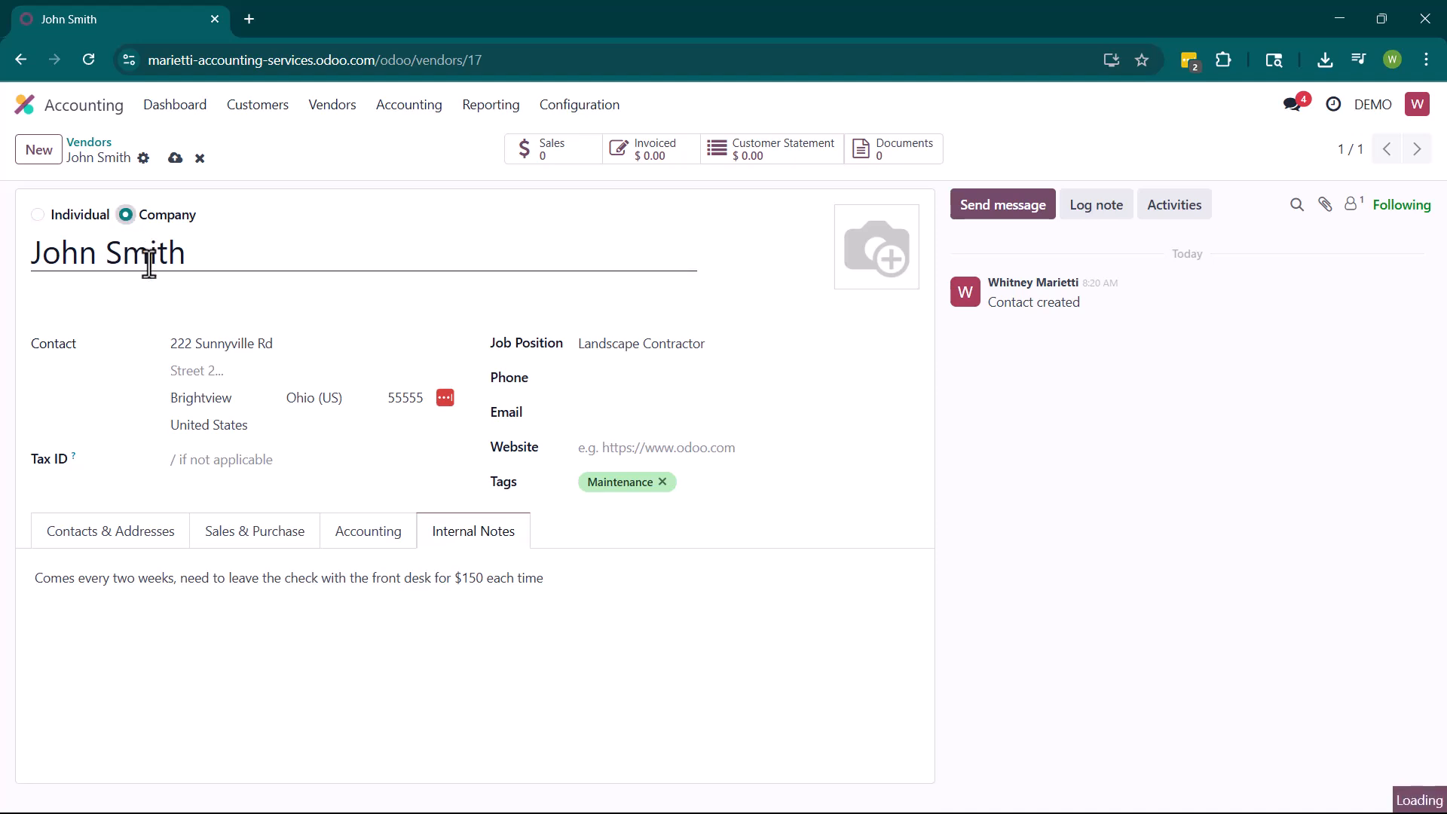
click(118, 497)
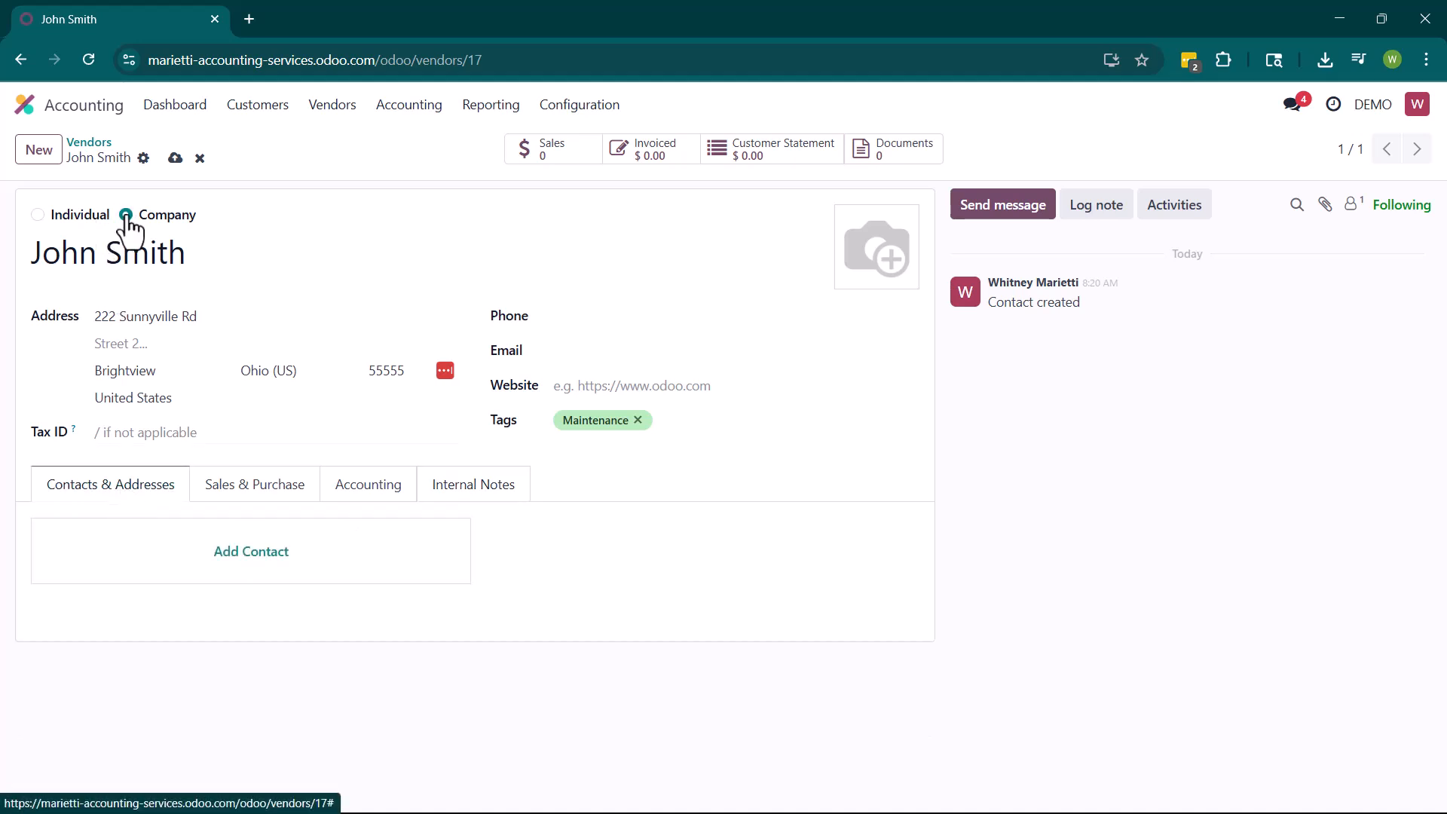
triple_click(198, 254)
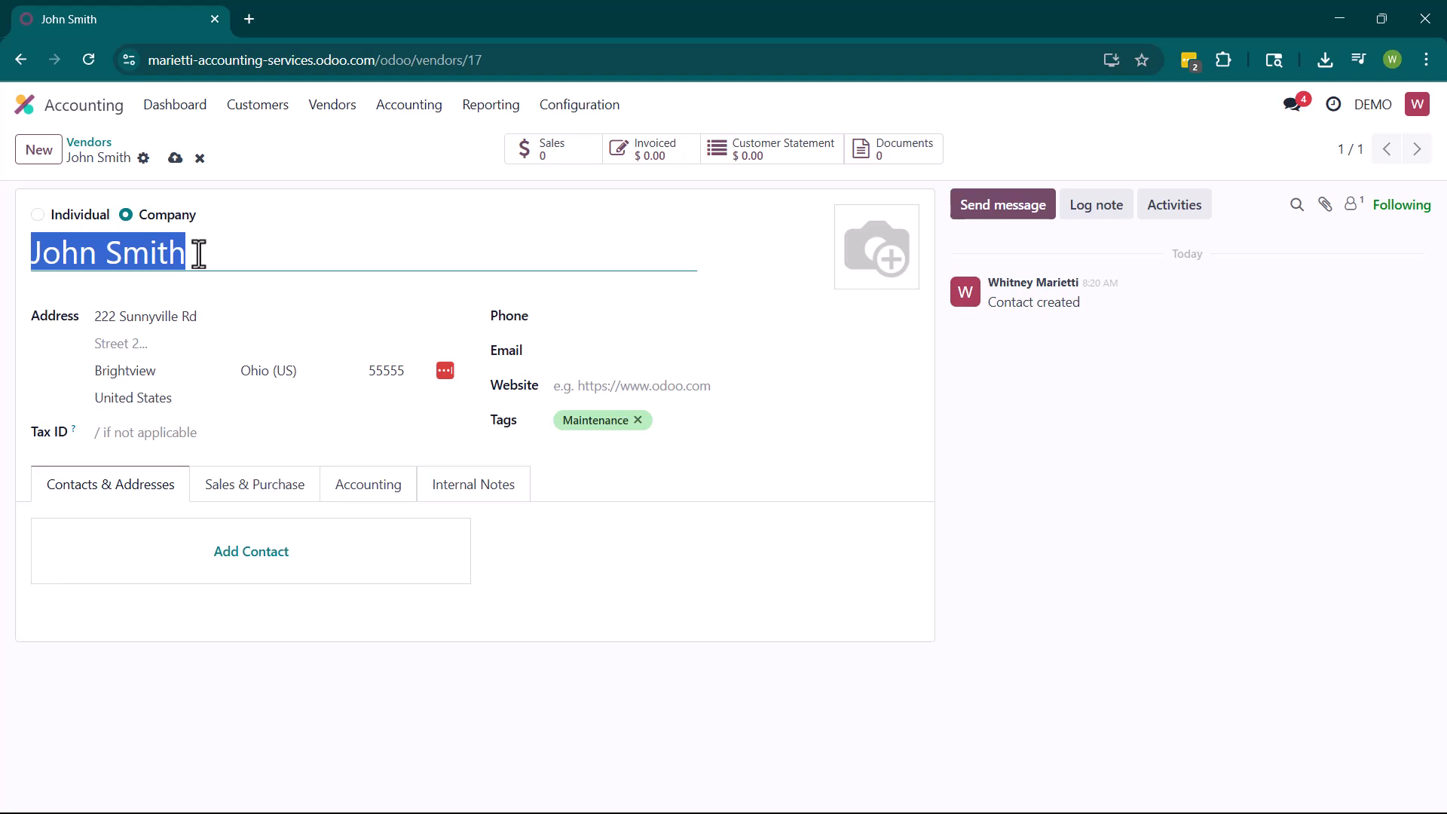
text(John's Landscaping)
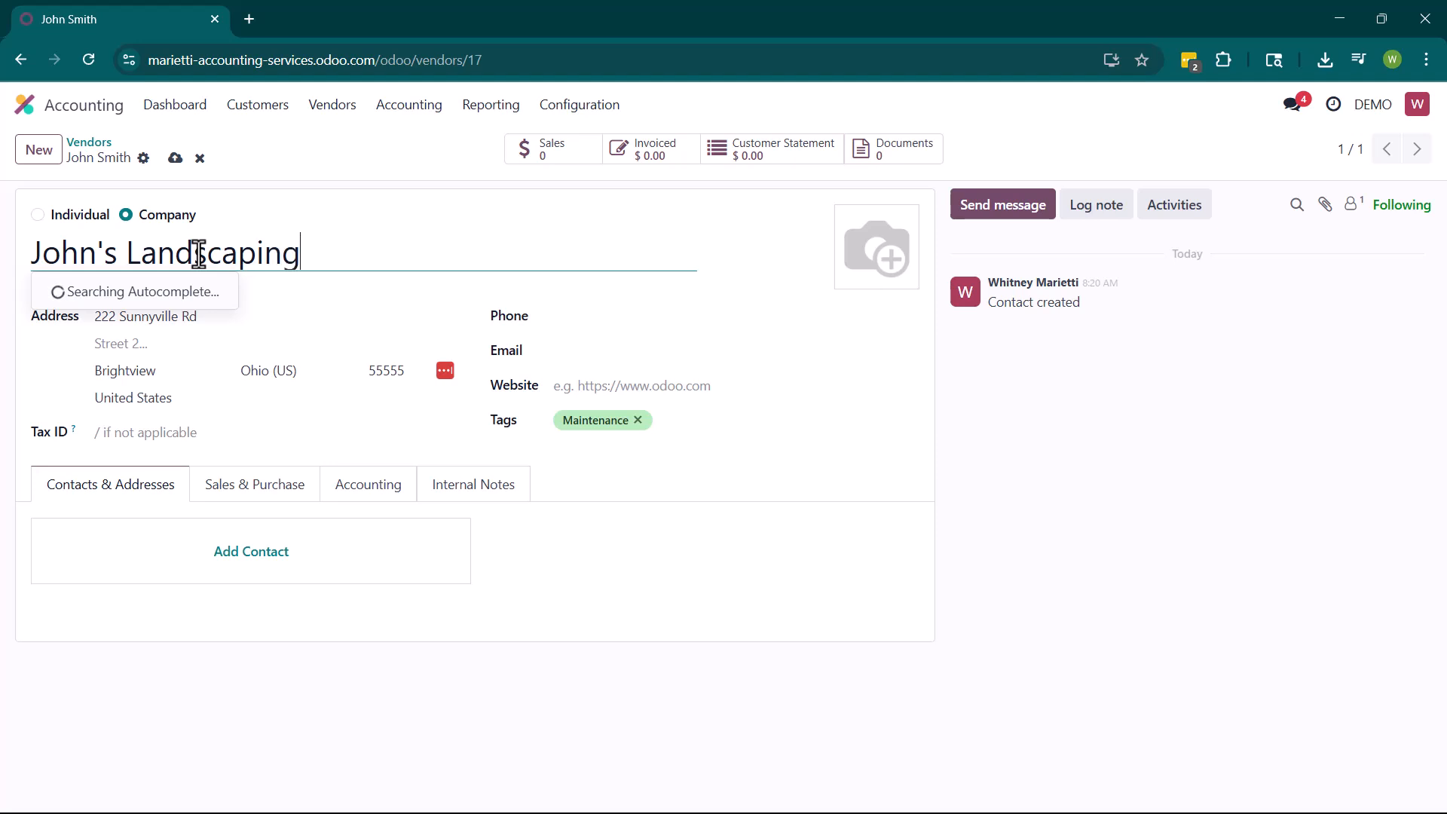
click(748, 256)
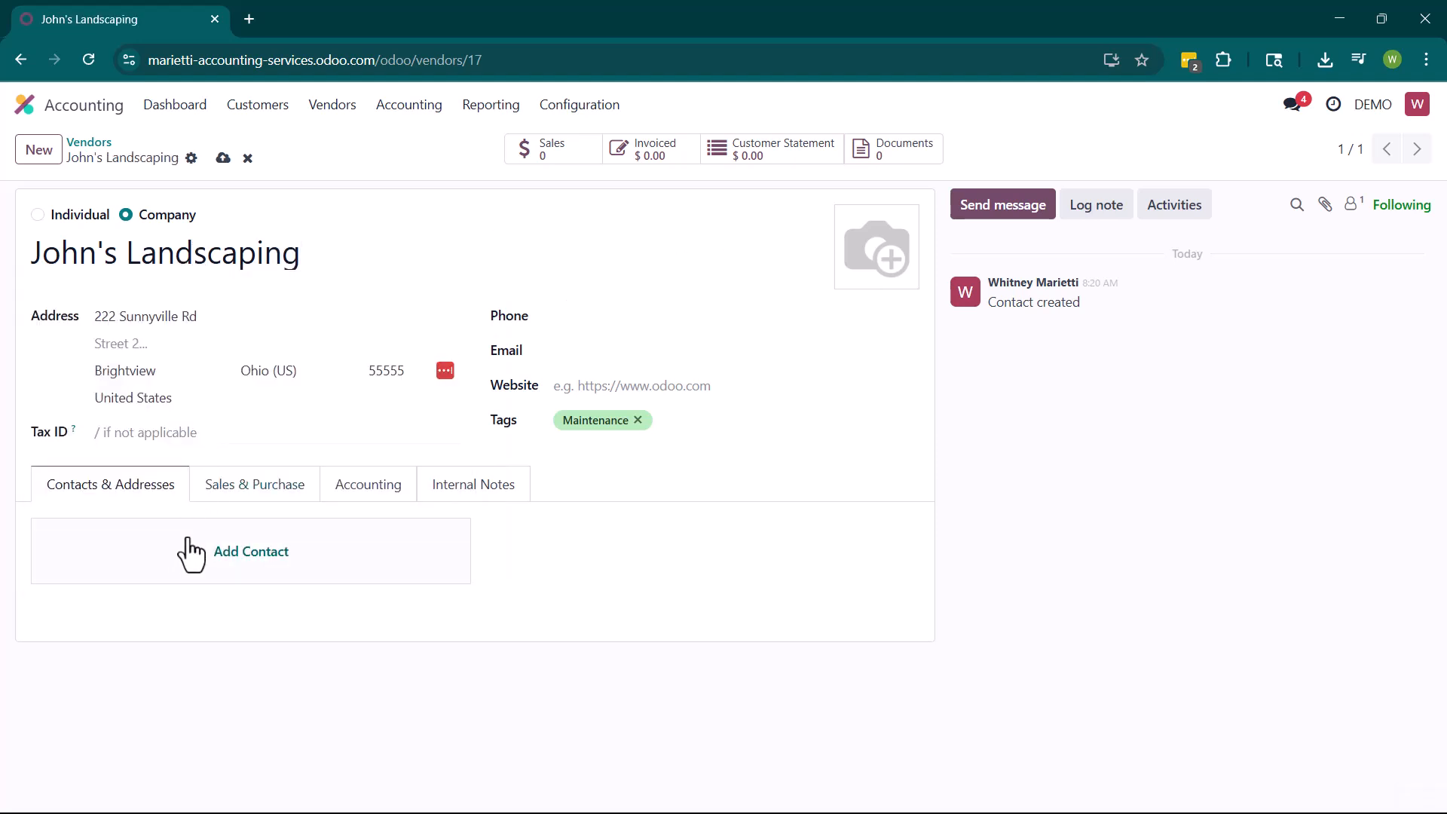
Add a contact to the company with the person's full name and job position Owner, and save the vendor record.
click(220, 554)
click(286, 334)
click(373, 396)
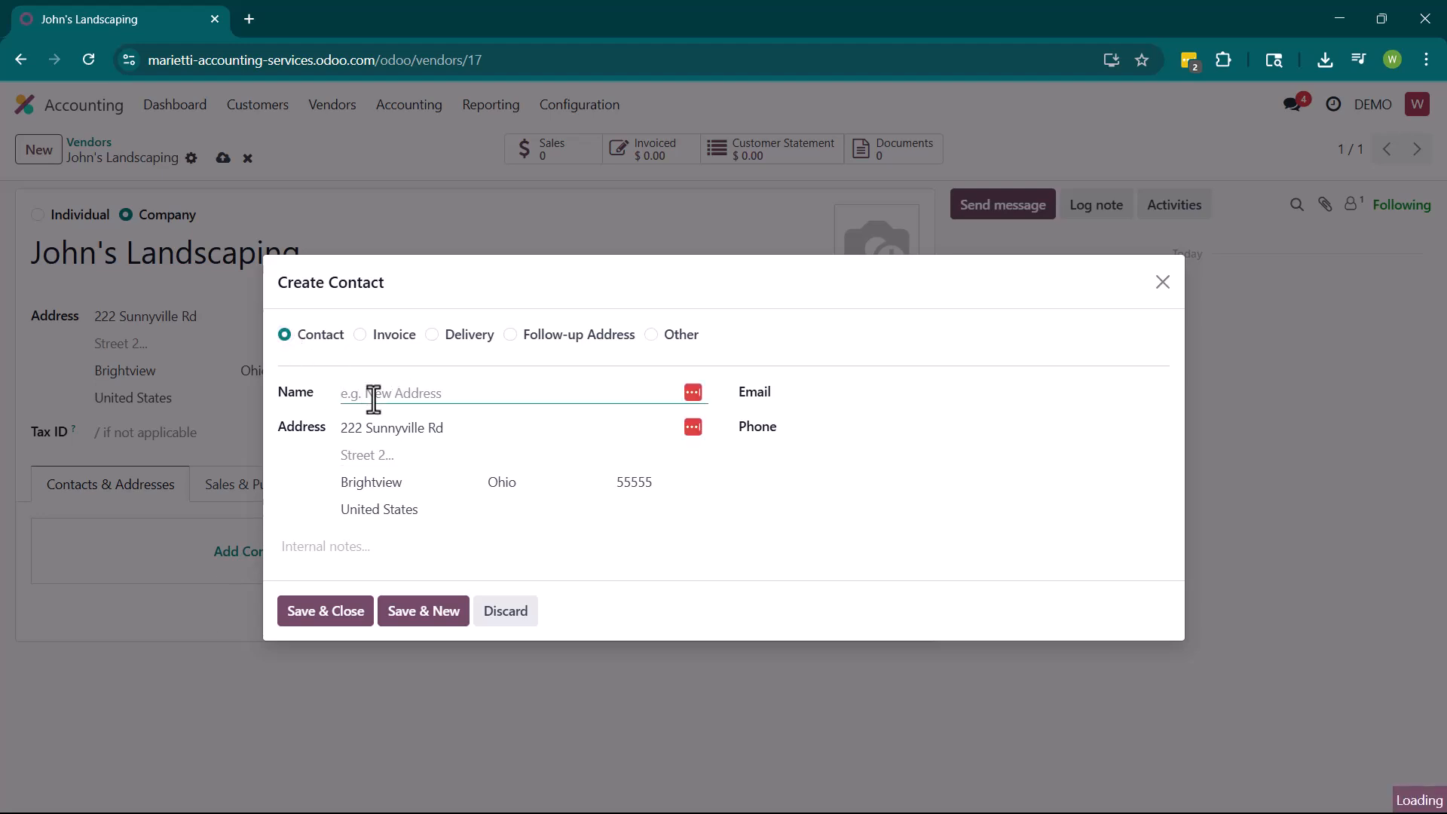
text(John Smith)
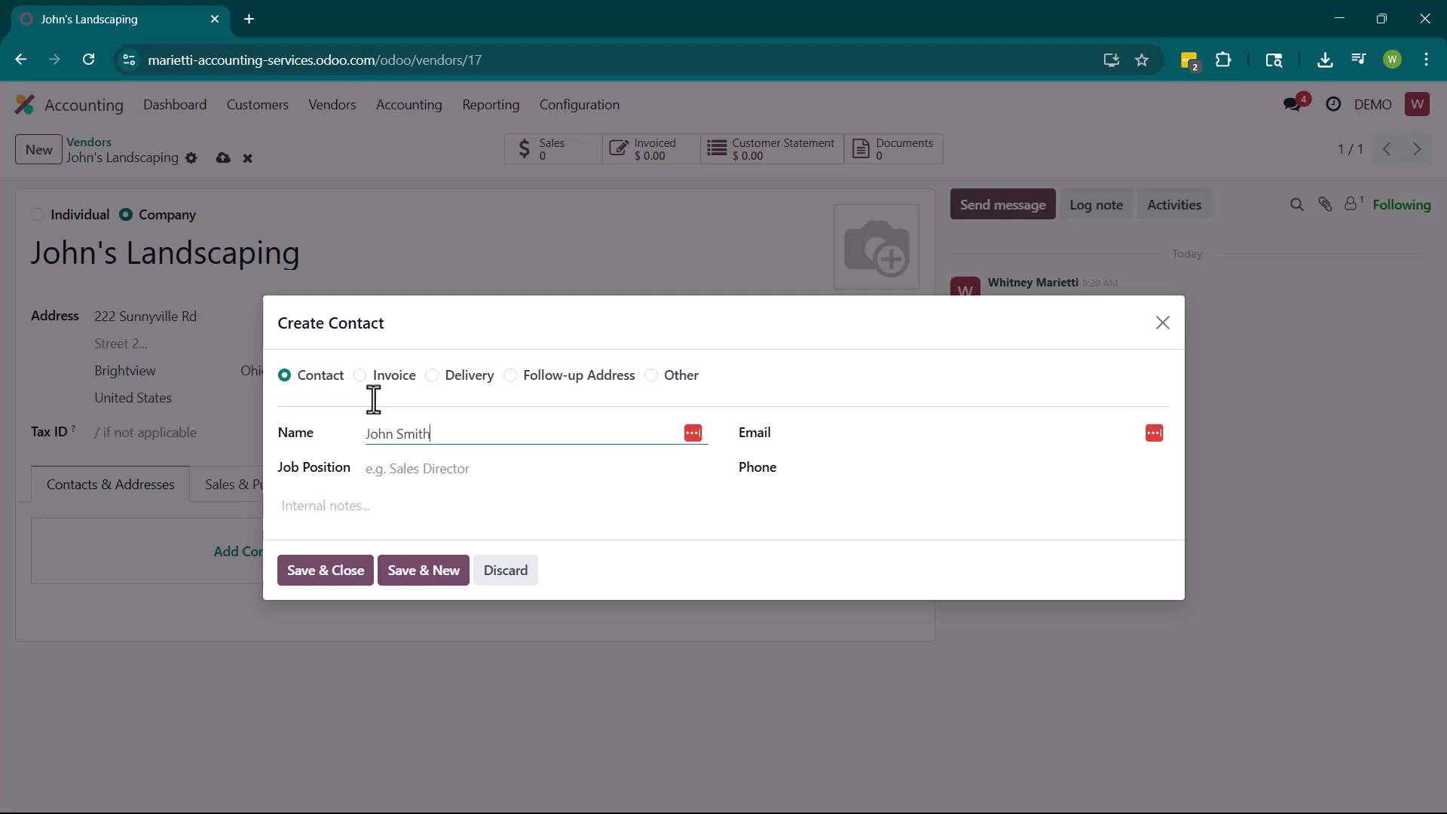
click(428, 466)
text(Owner)
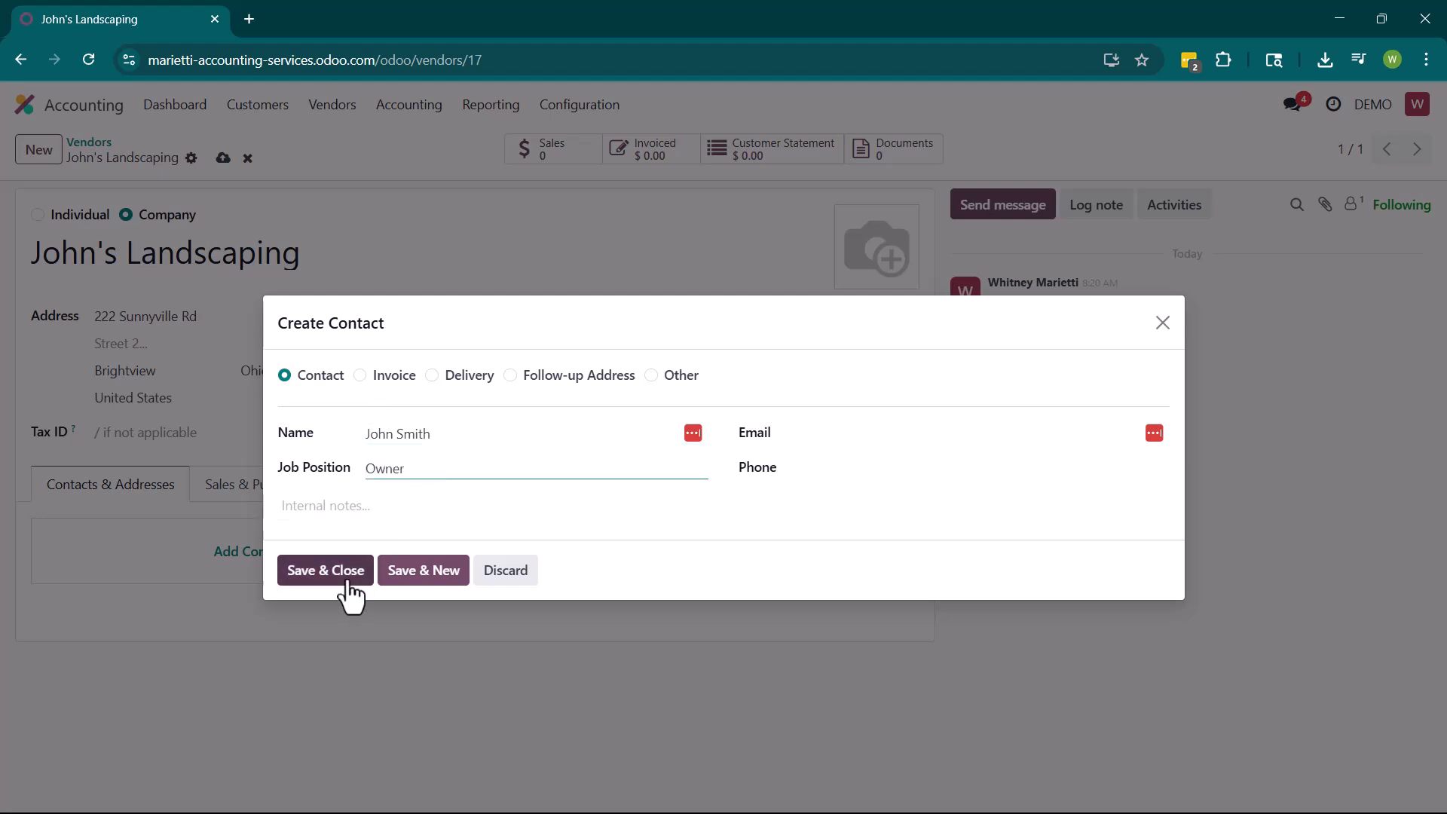
click(349, 583)
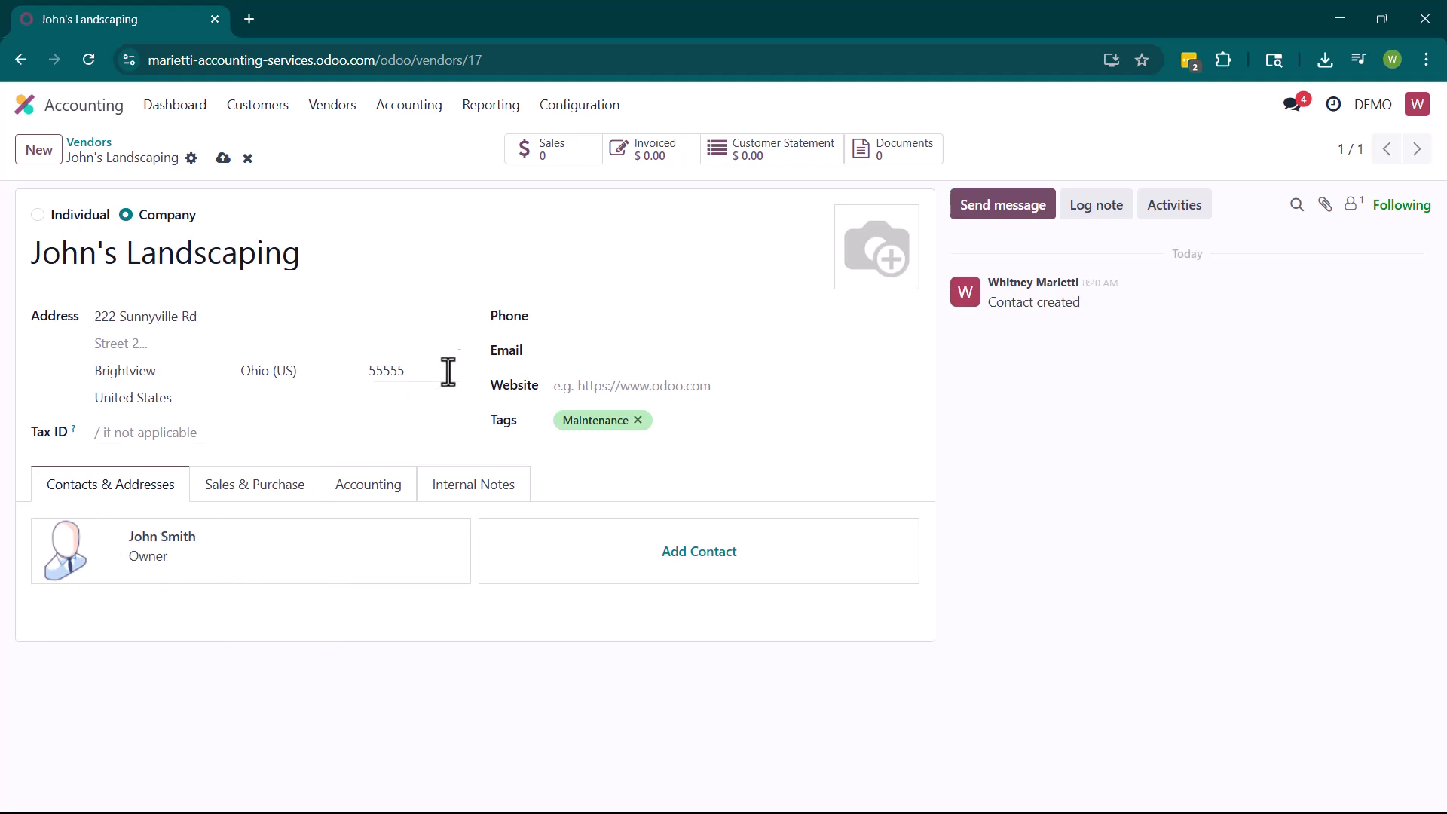
click(220, 159)
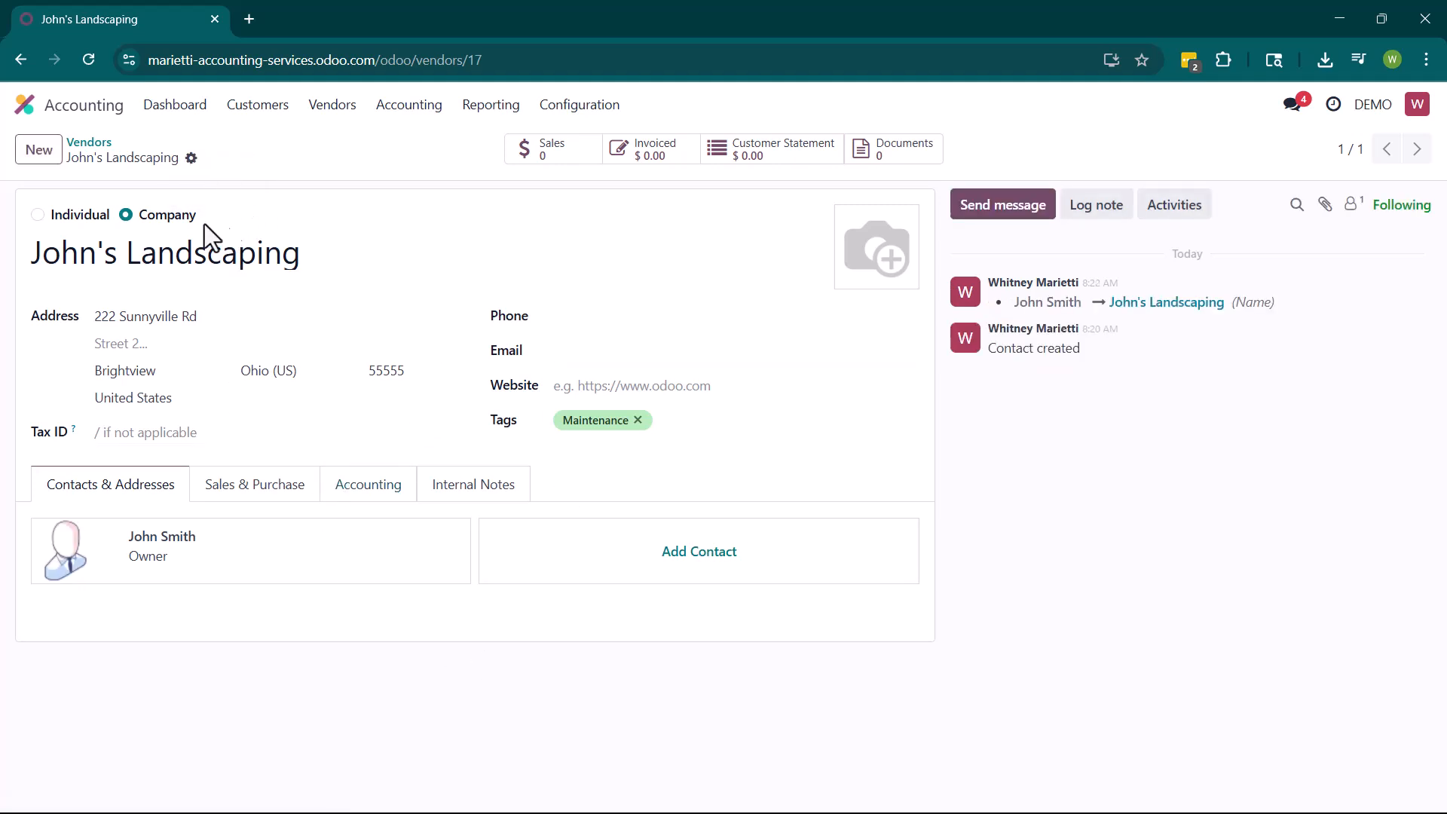
Open the vendor list and search it for "john landscaping".
click(353, 107)
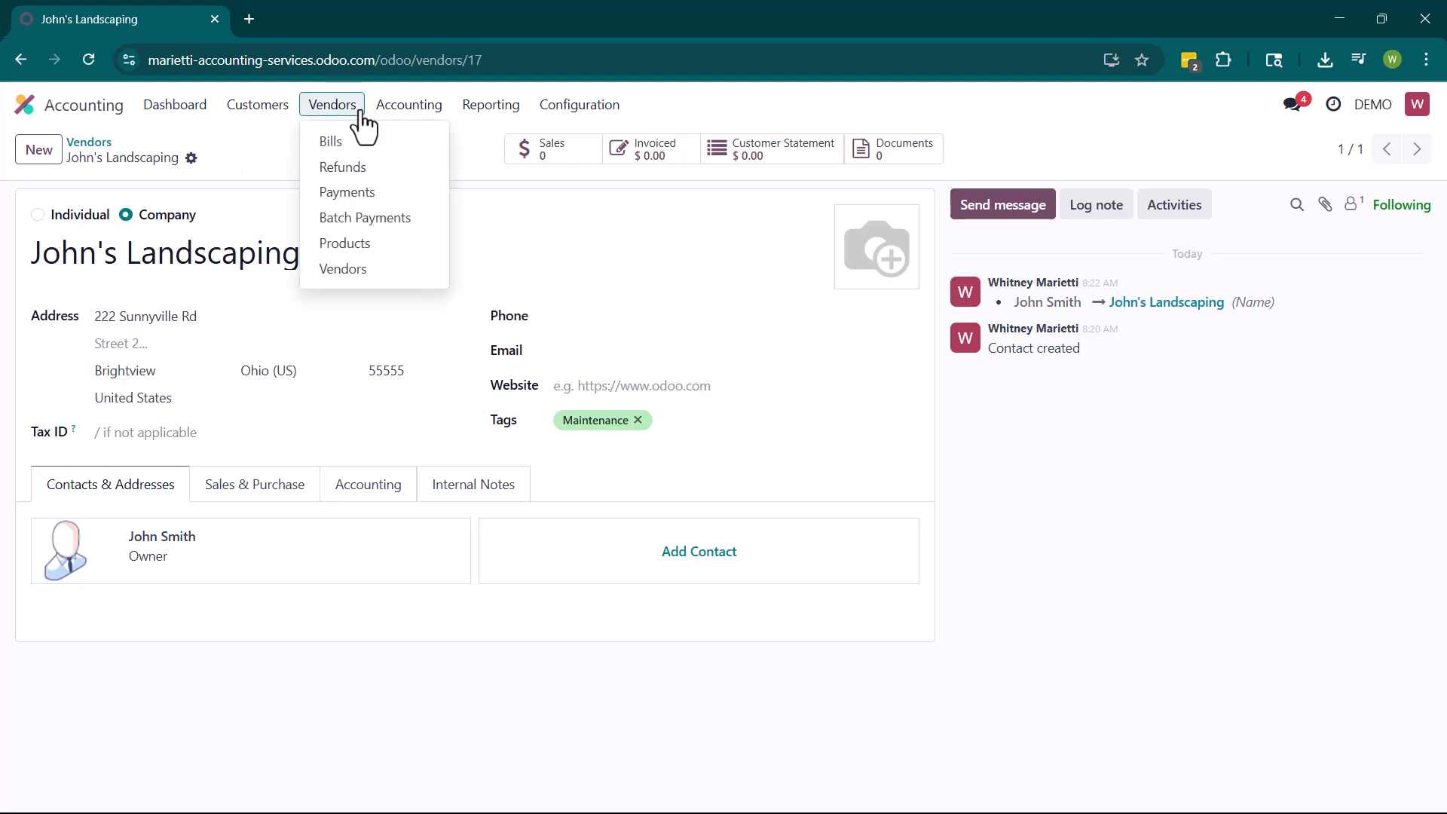
click(374, 271)
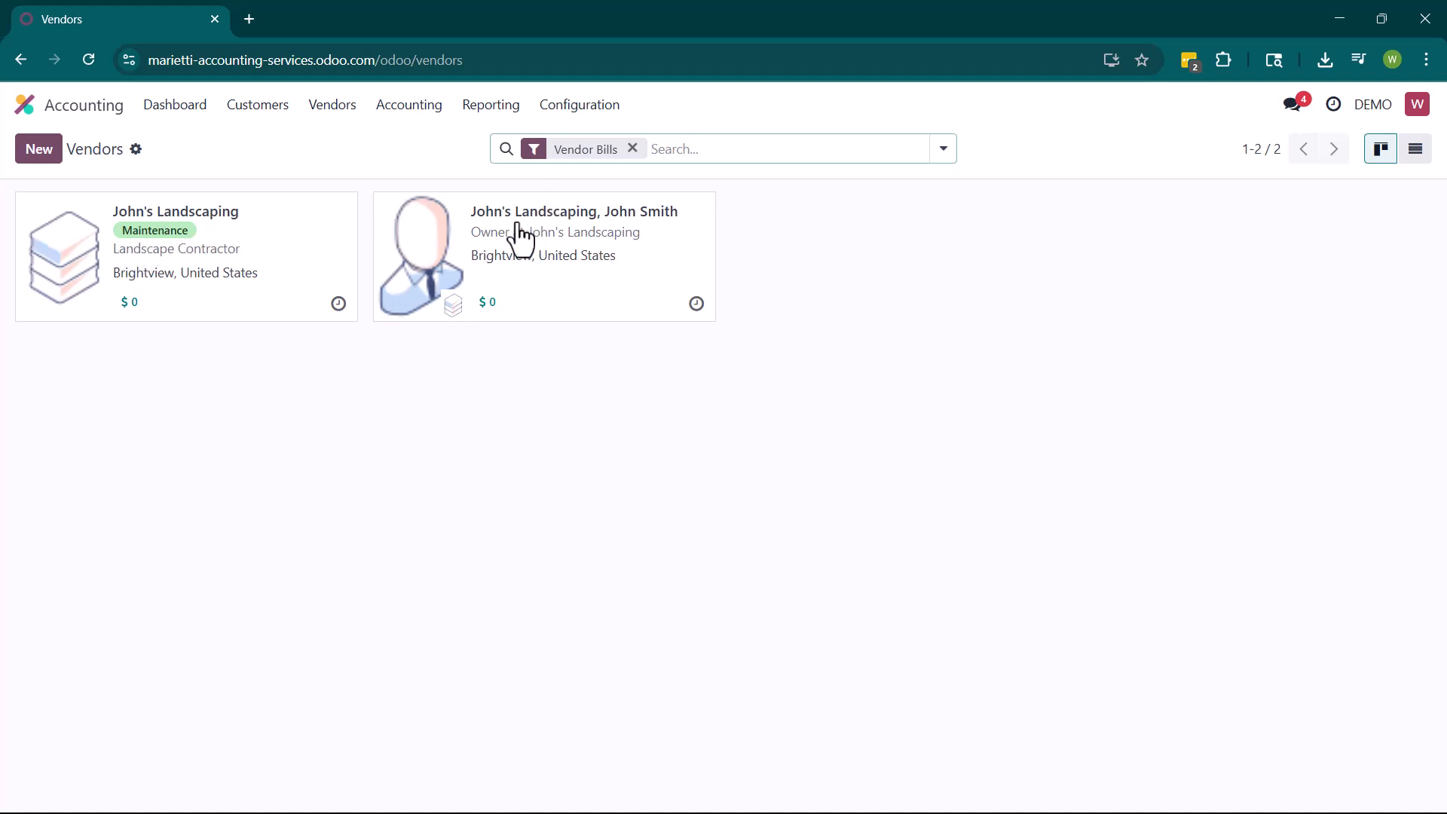
click(686, 150)
text(john)
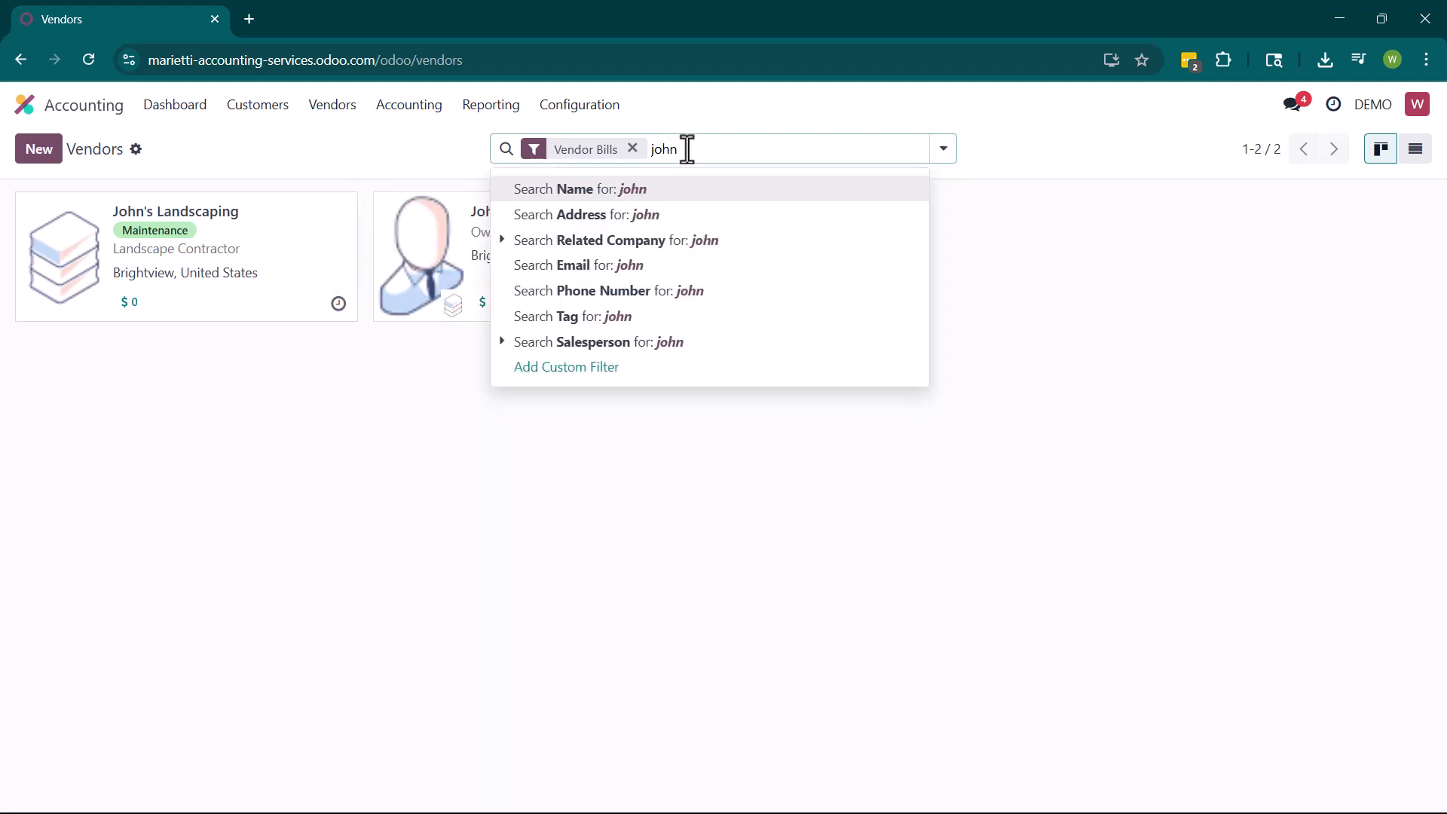
text( landscaping)
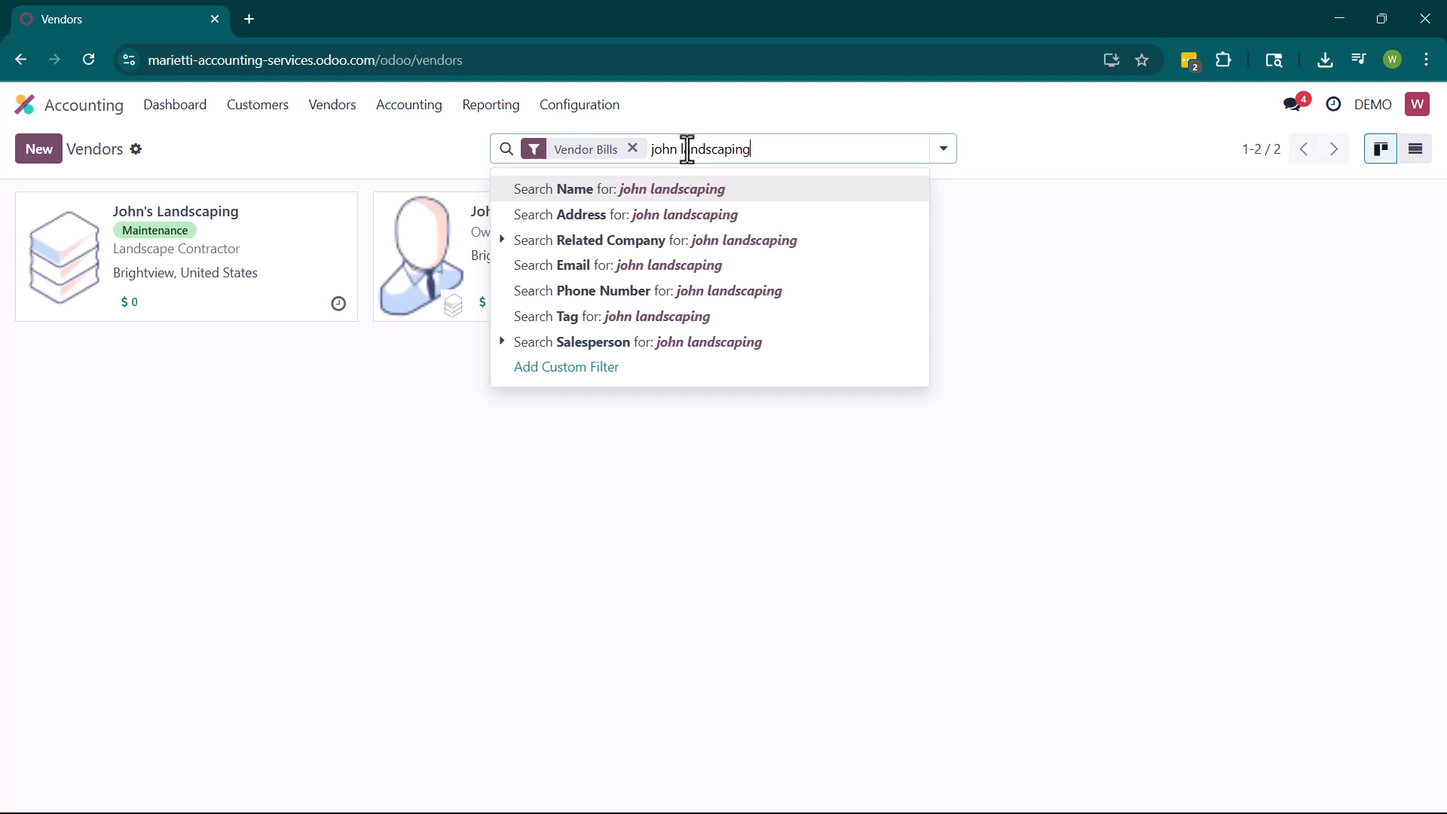
key(Return)
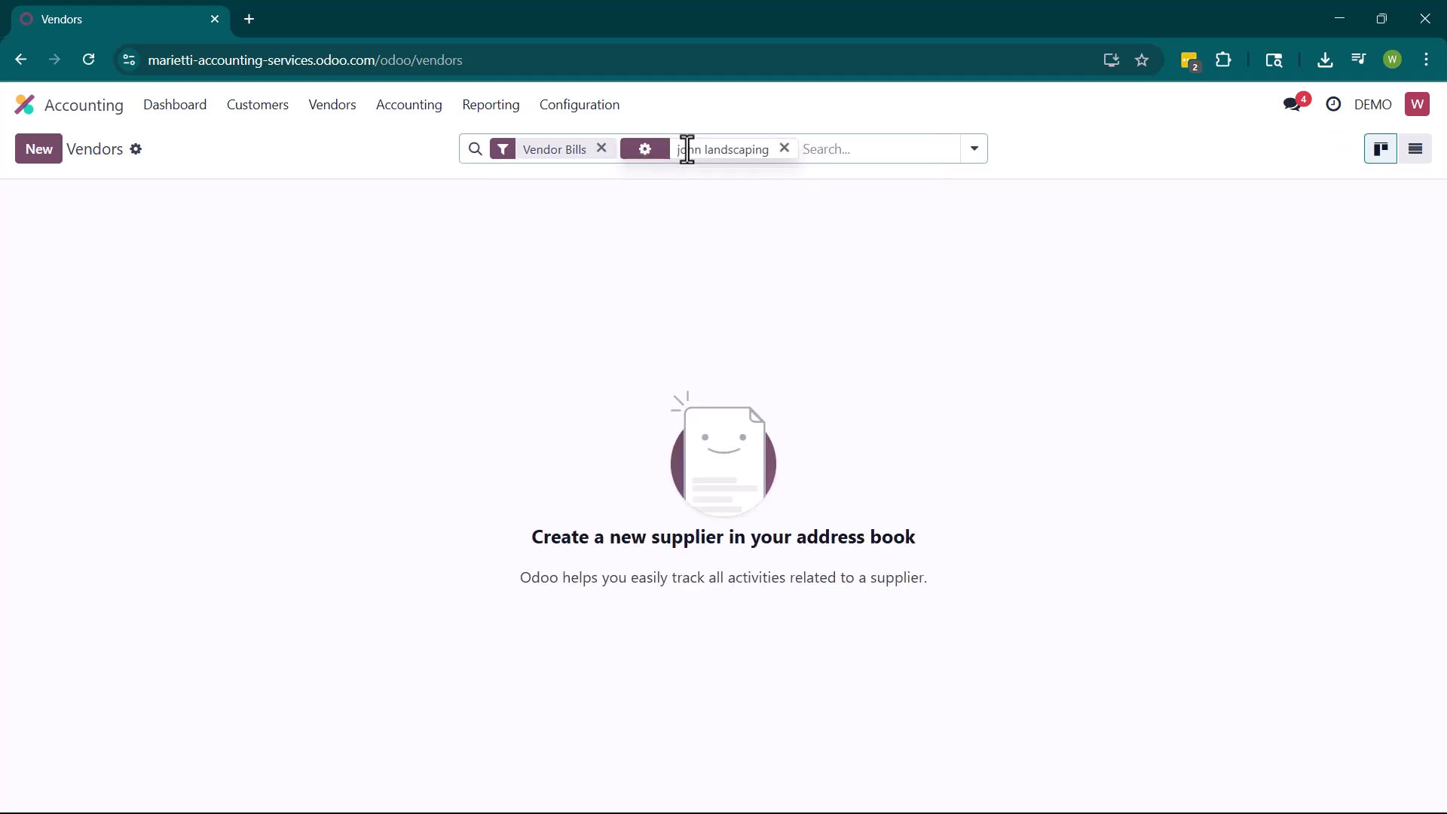
Replace the vendor search with a name search for "John's landscaping".
click(783, 149)
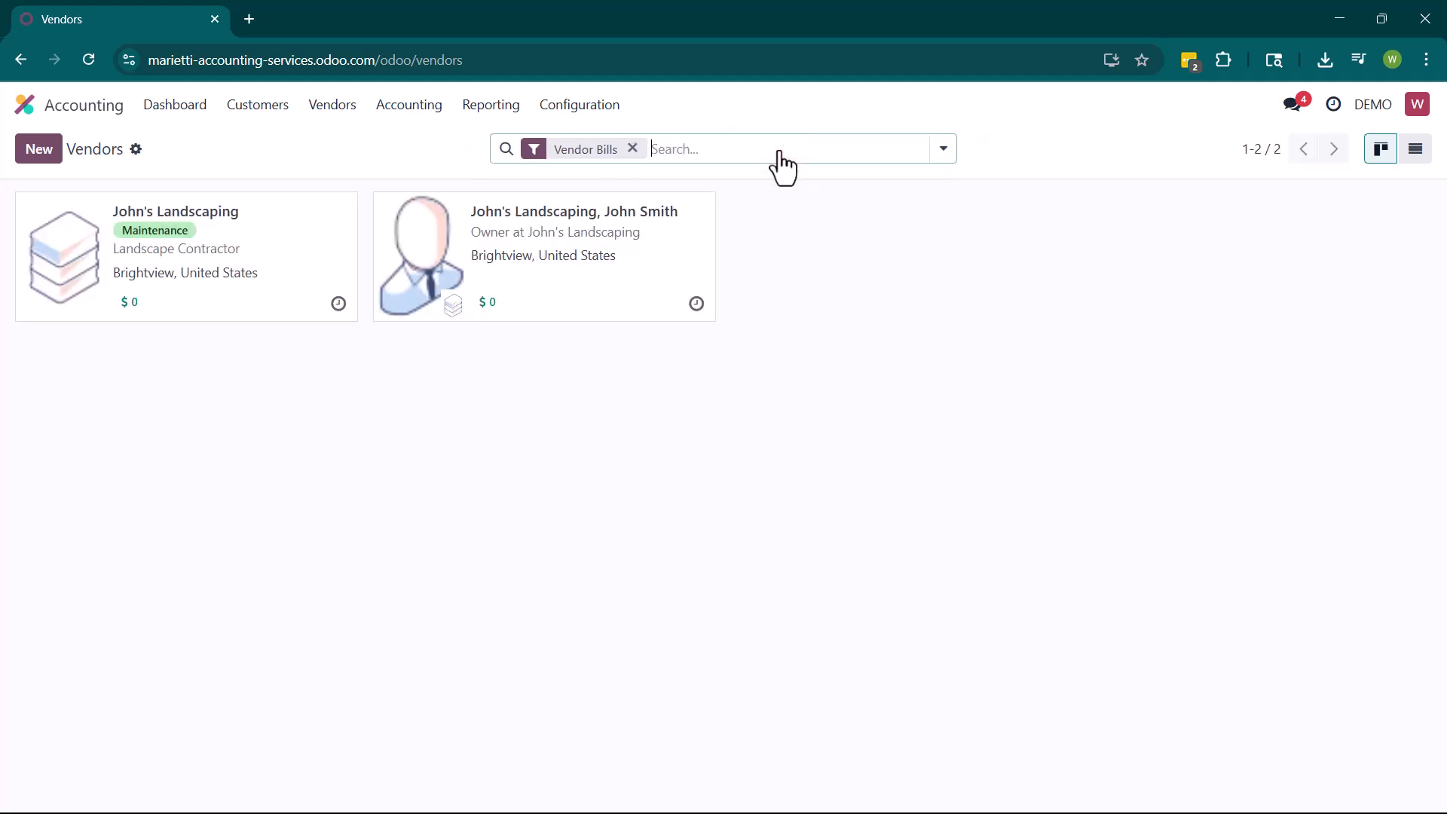
text(John's landsca)
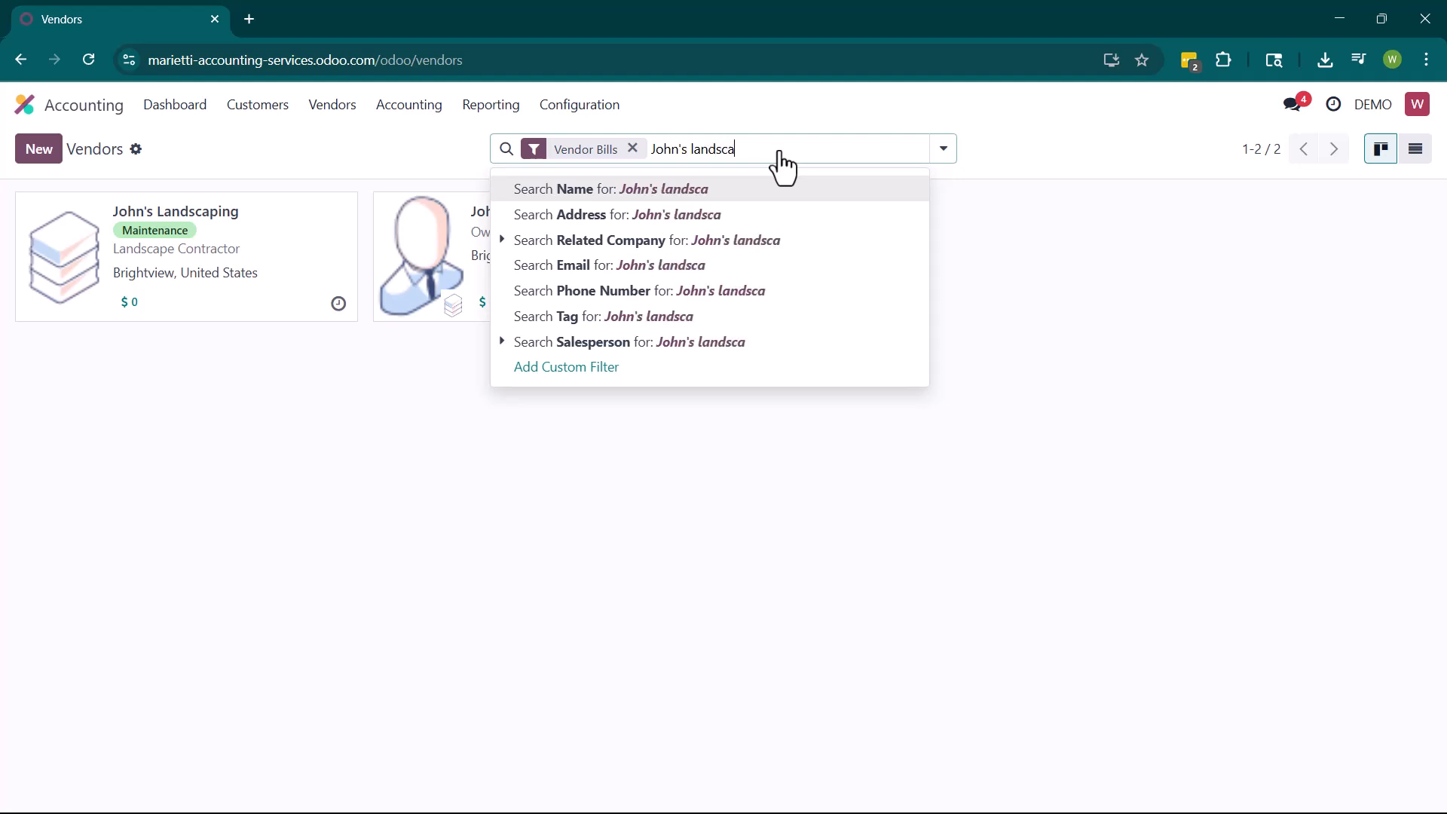
text(ping)
key(Return)
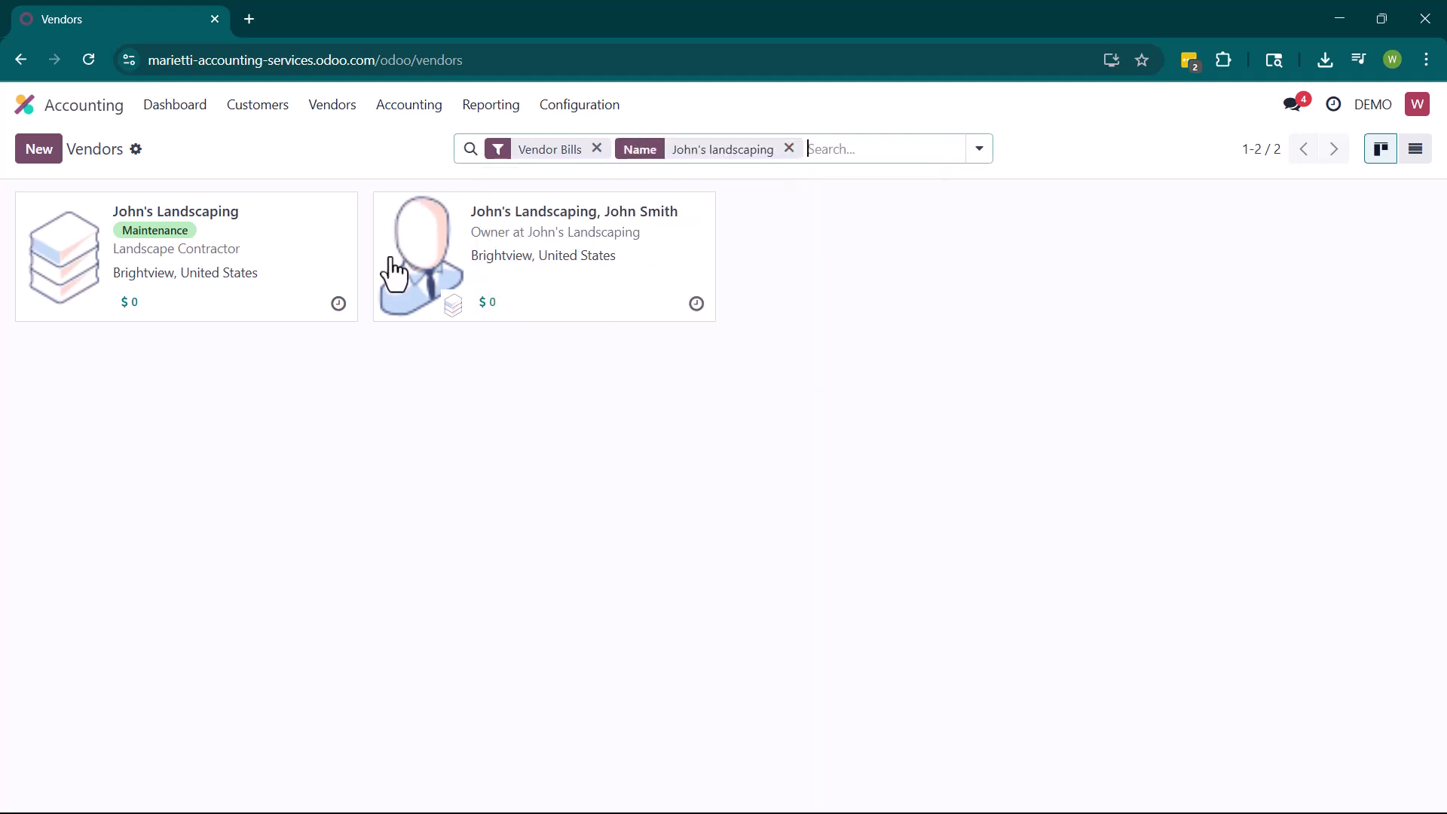